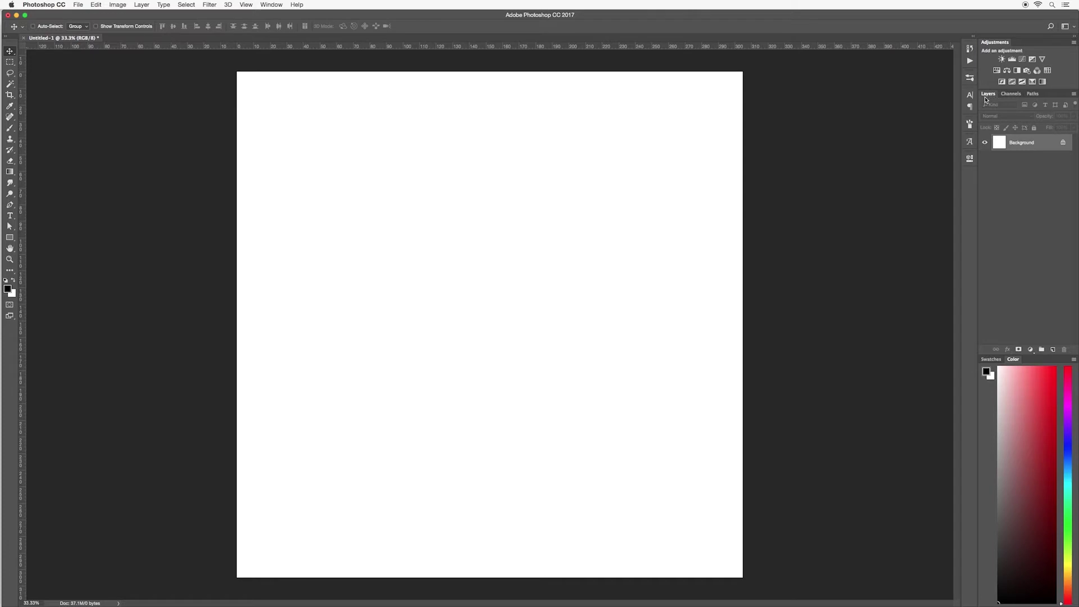
Open the Window menu to list the panels that can be shown or hidden.
{"action": "left_click", "coordinate": [266, 5]}
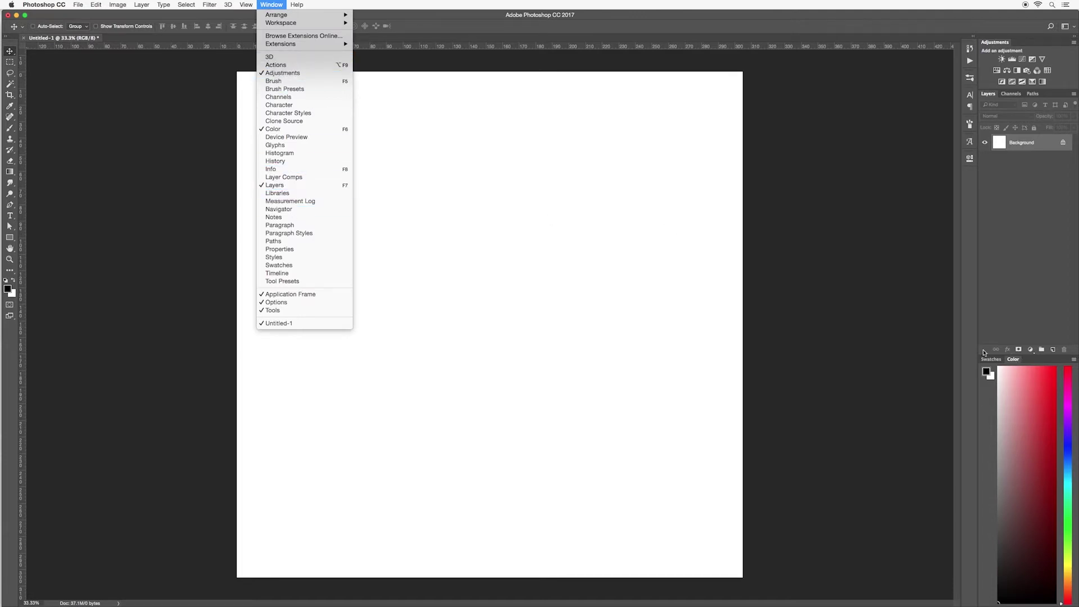
Dismiss the Window menu and drag the Layers/Color divider up and back to its original spot.
{"action": "left_click", "coordinate": [922, 339]}
{"action": "left_click_drag", "start_coordinate": [1029, 355], "coordinate": [1020, 161]}
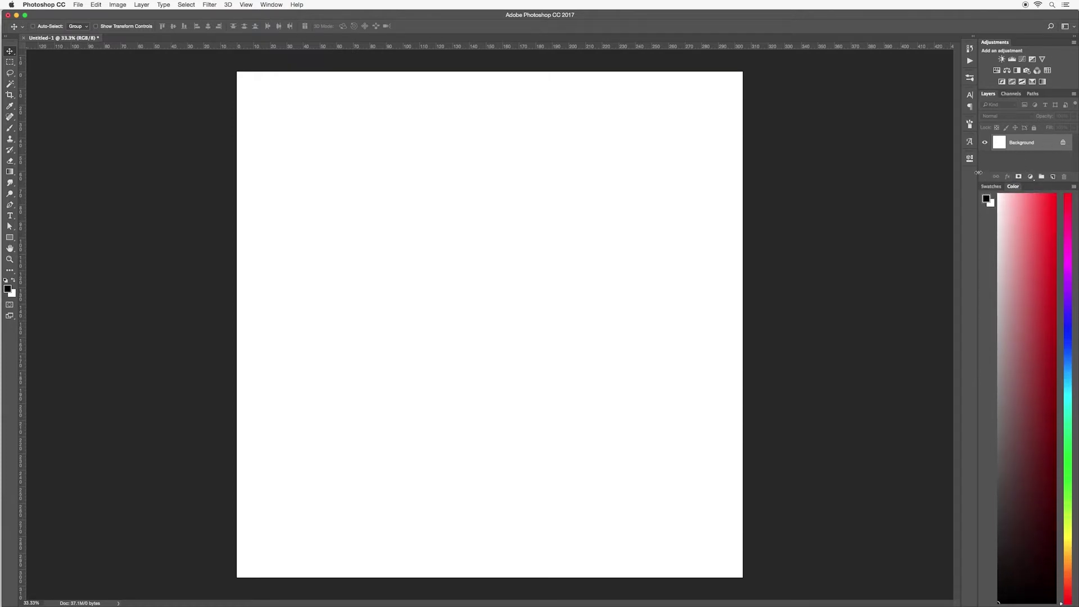
{"action": "left_click_drag", "start_coordinate": [987, 181], "coordinate": [989, 354]}
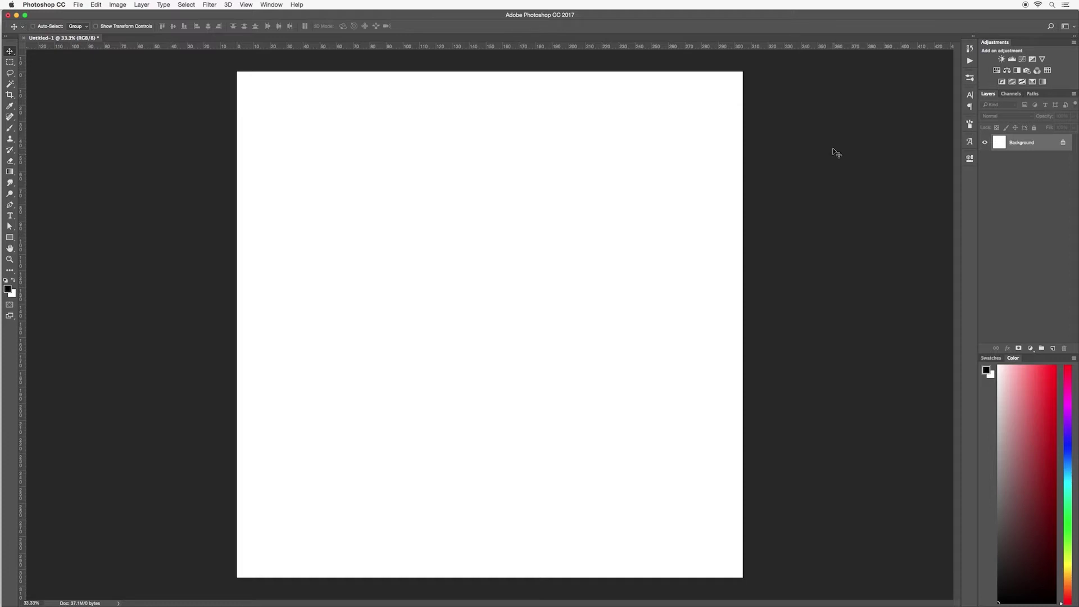
Place Peach Flower.png from Clip Art as an embedded layer centred on the canvas.
{"action": "left_click", "coordinate": [79, 5]}
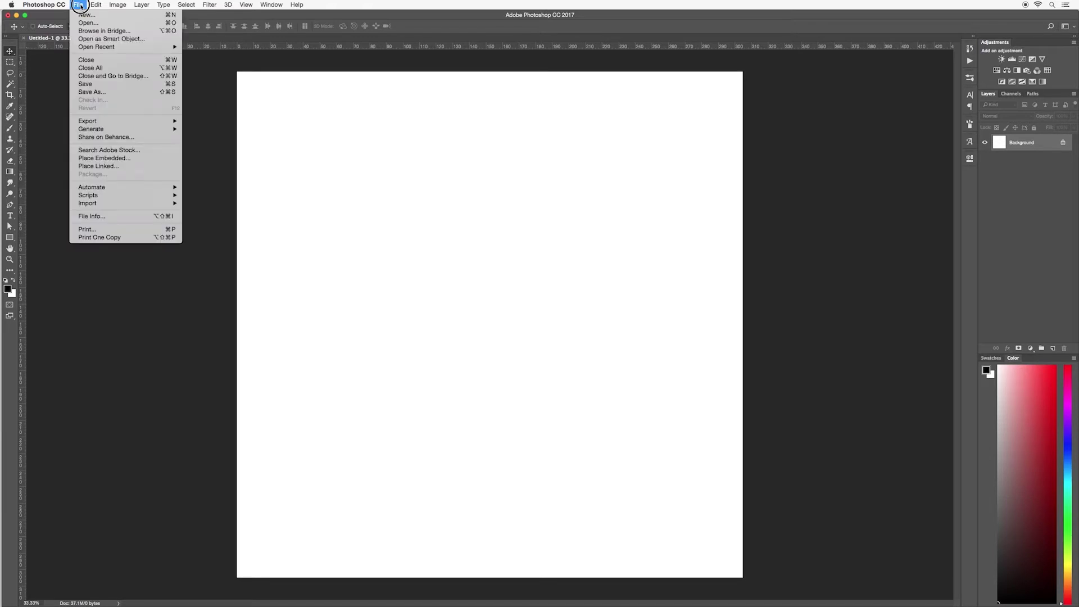
{"action": "left_click", "coordinate": [140, 163]}
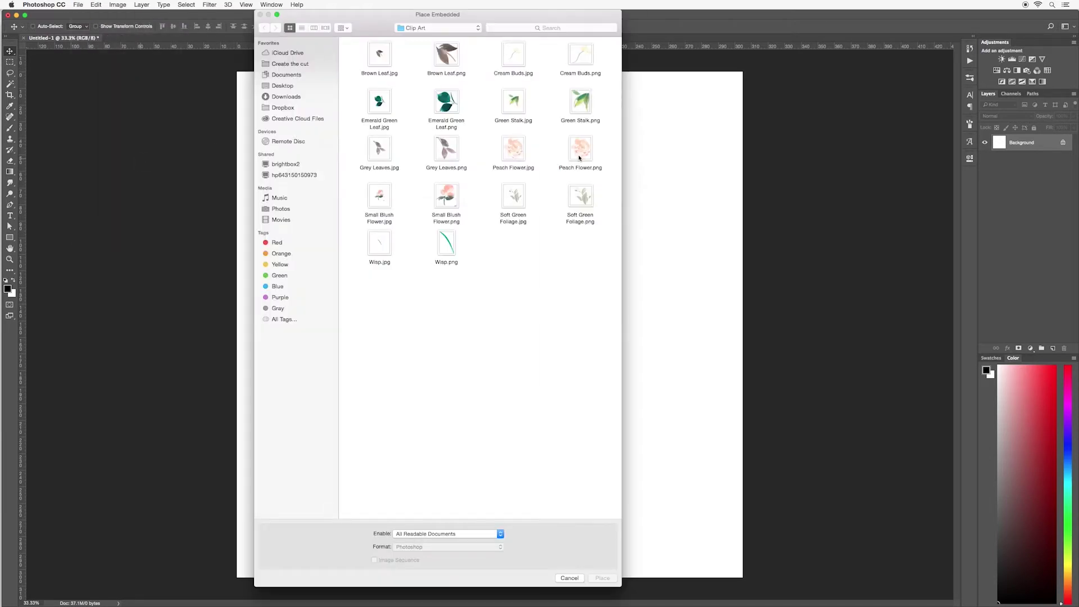
{"action": "left_click", "coordinate": [580, 152]}
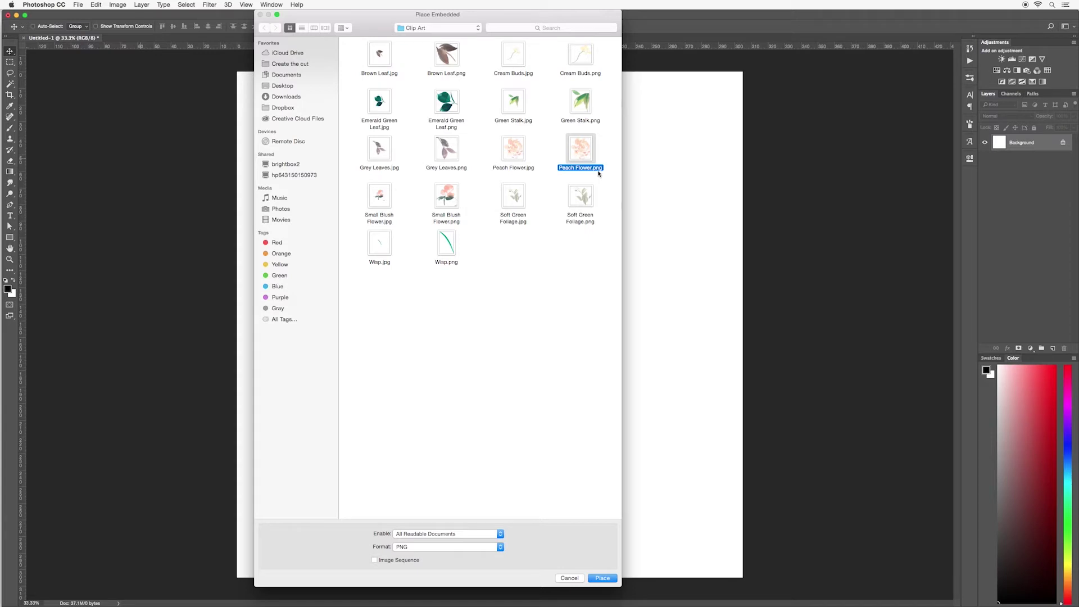
{"action": "left_click", "coordinate": [605, 579]}
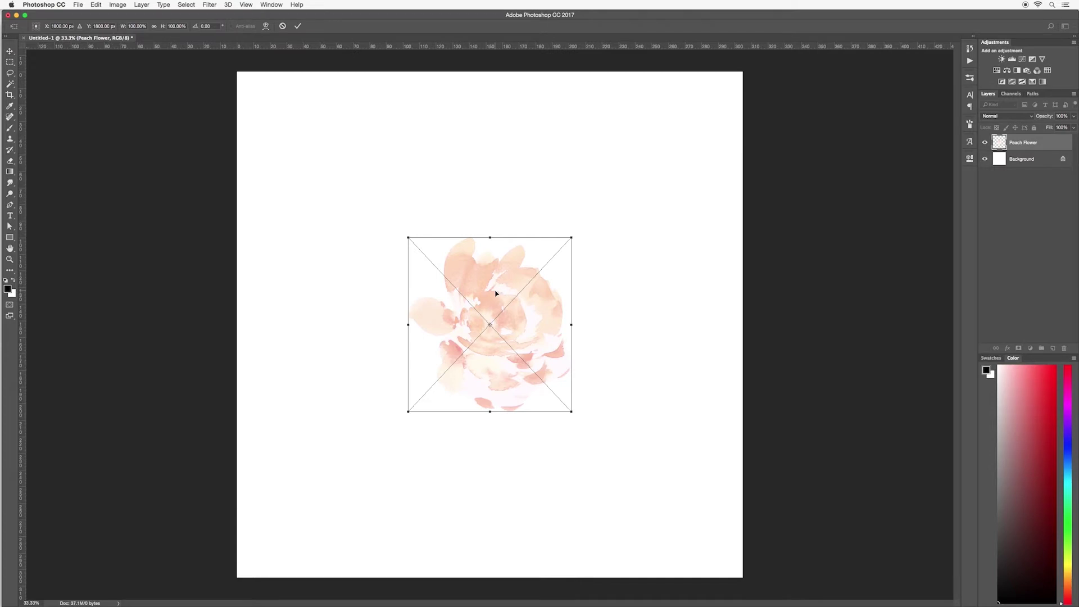
{"action": "key", "text": "Return"}
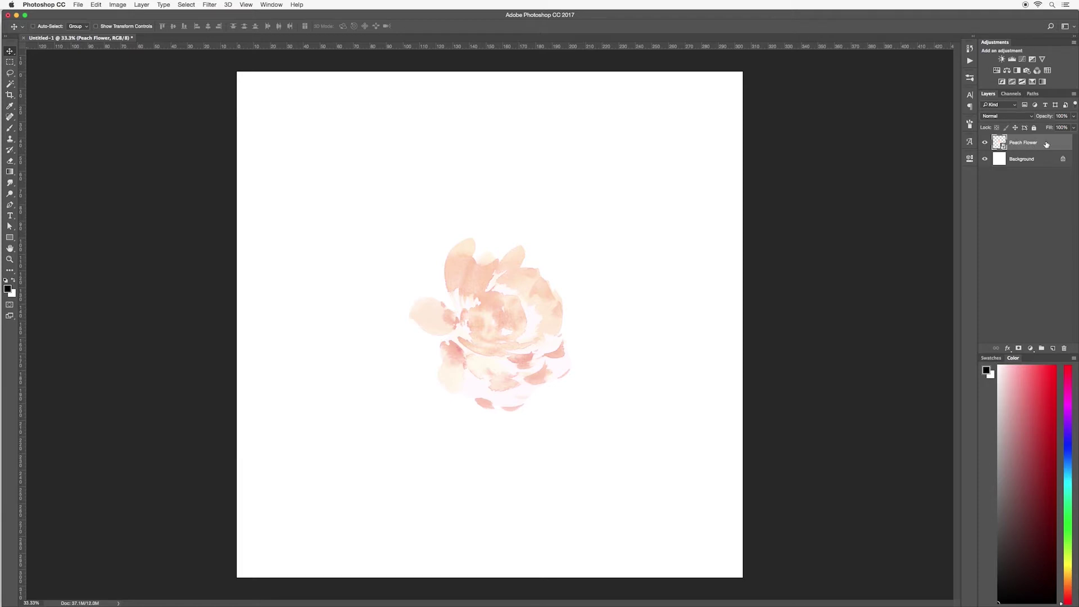
Move the peach flower higher, keep its layer name, and shrink Photoshop to reveal the Clip Art folder.
{"action": "left_click_drag", "start_coordinate": [487, 321], "coordinate": [513, 261]}
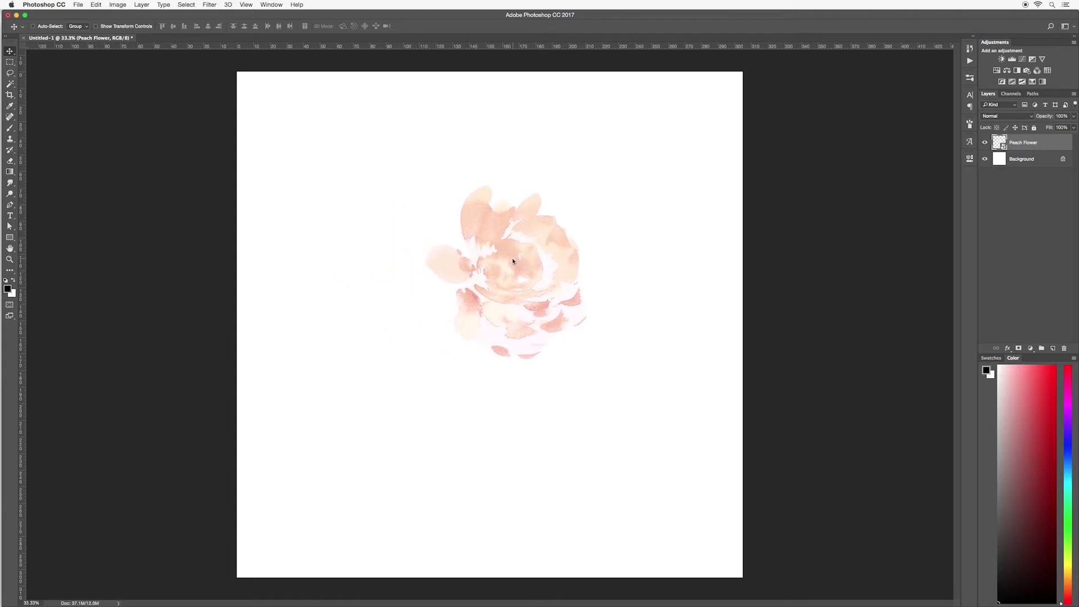
{"action": "double_click", "coordinate": [1025, 143]}
{"action": "left_click", "coordinate": [1055, 144]}
{"action": "left_click_drag", "start_coordinate": [1076, 605], "coordinate": [840, 597]}
Drag Green Stalk.png from the Clip Art folder onto the canvas and commit it.
{"action": "left_click", "coordinate": [928, 91]}
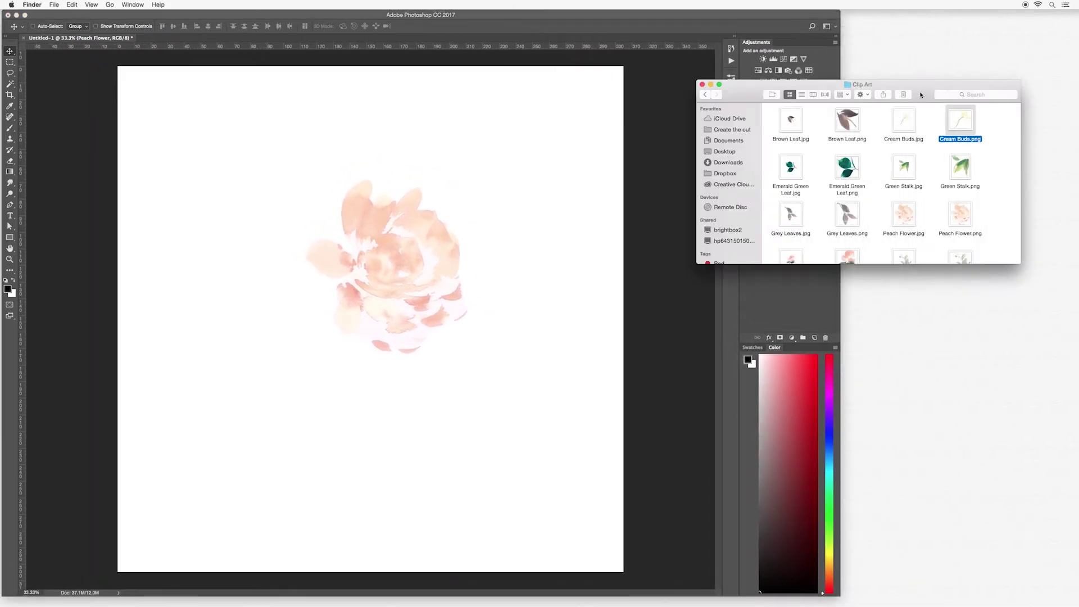
{"action": "left_click_drag", "start_coordinate": [919, 93], "coordinate": [923, 145]}
{"action": "scroll", "coordinate": [956, 225], "scroll_direction": "down", "scroll_amount": 2}
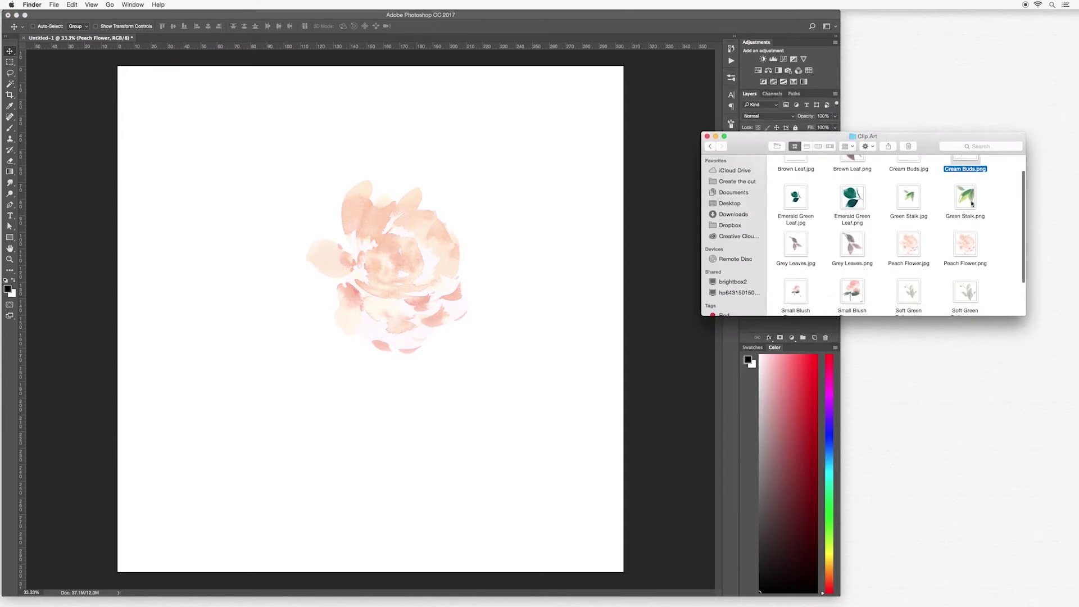
{"action": "left_click_drag", "start_coordinate": [965, 202], "coordinate": [354, 286]}
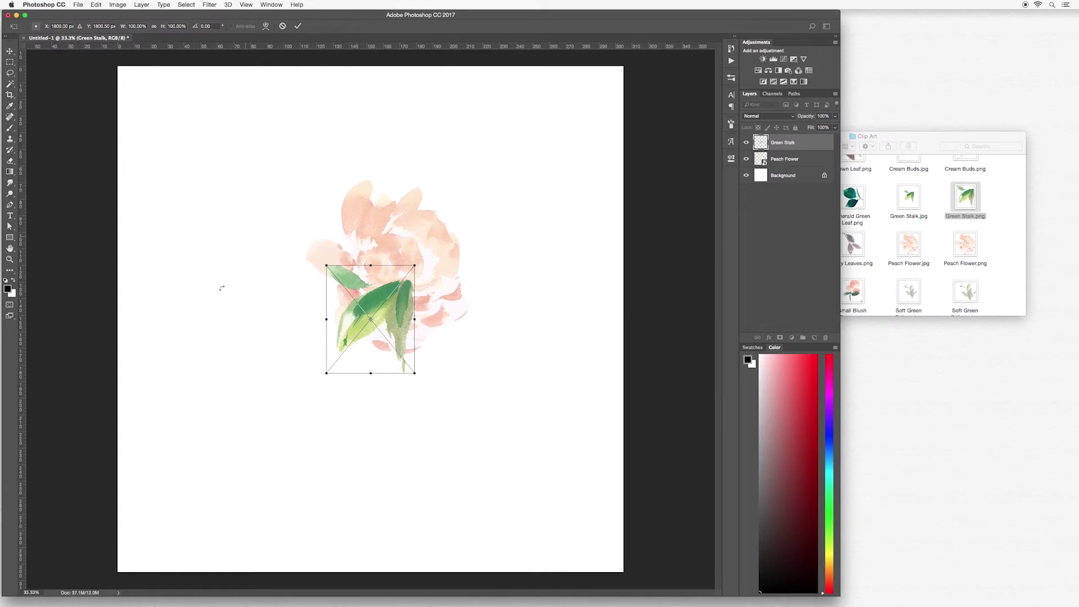
{"action": "key", "text": "Return"}
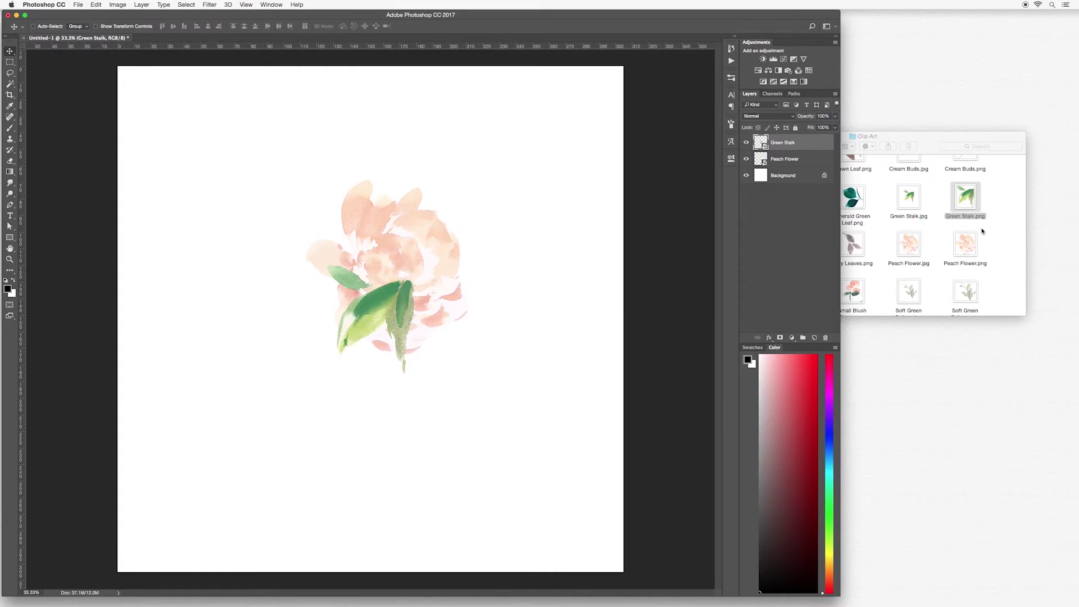
Add Cream Buds.png onto the canvas, commit it, and restore Photoshop to full screen.
{"action": "left_click", "coordinate": [966, 226]}
{"action": "scroll", "coordinate": [964, 180], "scroll_direction": "up", "scroll_amount": 2}
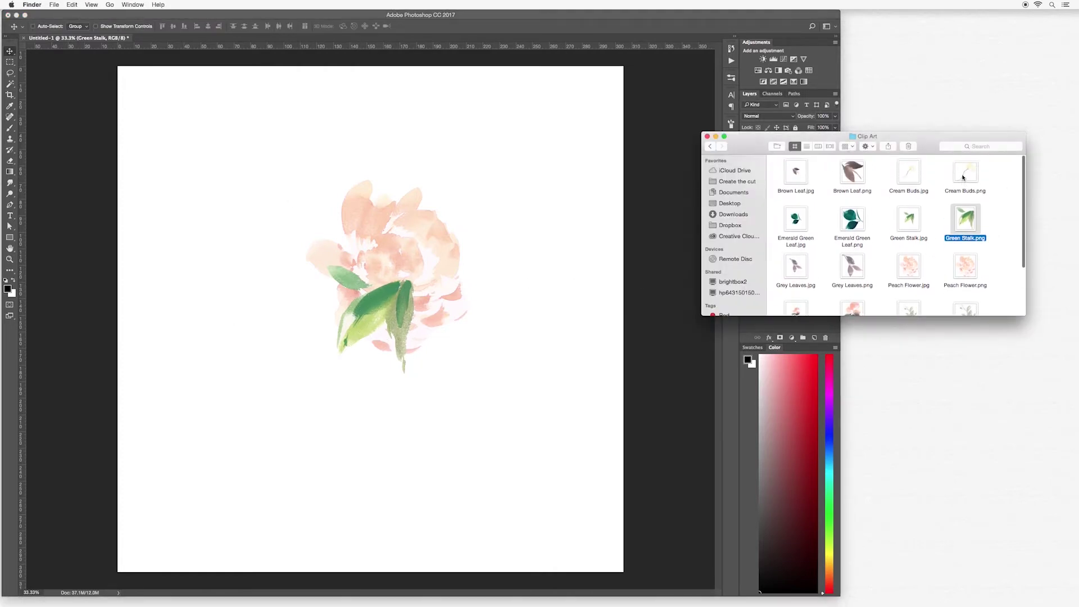
{"action": "left_click_drag", "start_coordinate": [965, 175], "coordinate": [362, 341]}
{"action": "key", "text": "Return"}
{"action": "left_click", "coordinate": [25, 16]}
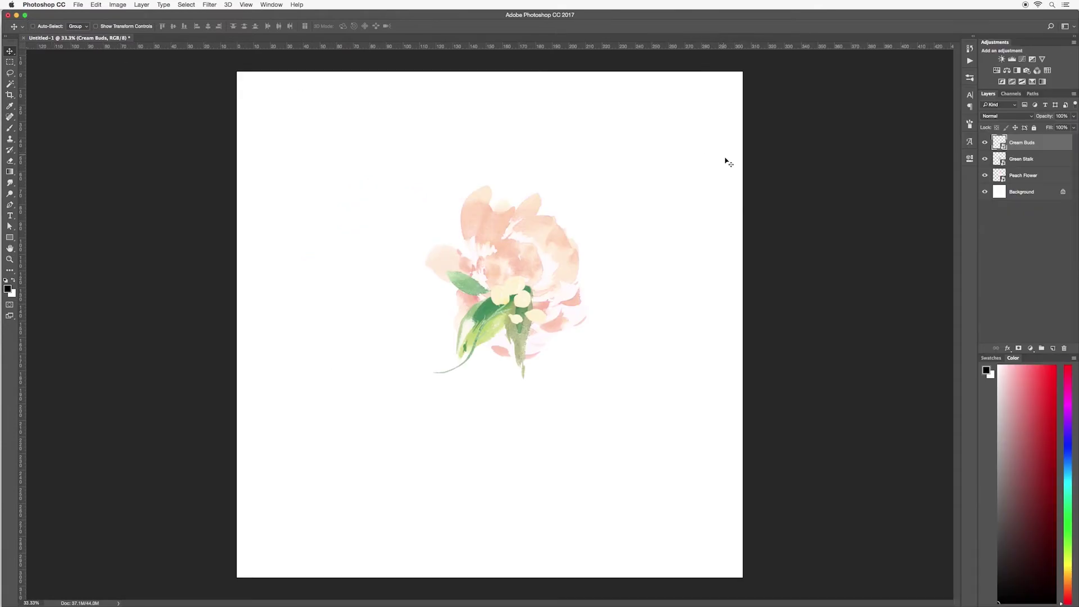
Shift the Peach Flower layer's artwork to the right.
{"action": "left_click", "coordinate": [1022, 161]}
{"action": "left_click", "coordinate": [1029, 144]}
{"action": "left_click", "coordinate": [1043, 177]}
{"action": "left_click_drag", "start_coordinate": [598, 225], "coordinate": [624, 236]}
Position the Green Stalk leaves at the peach flower's lower left.
{"action": "left_click", "coordinate": [1029, 160]}
{"action": "left_click_drag", "start_coordinate": [594, 282], "coordinate": [502, 145]}
{"action": "left_click", "coordinate": [1029, 143]}
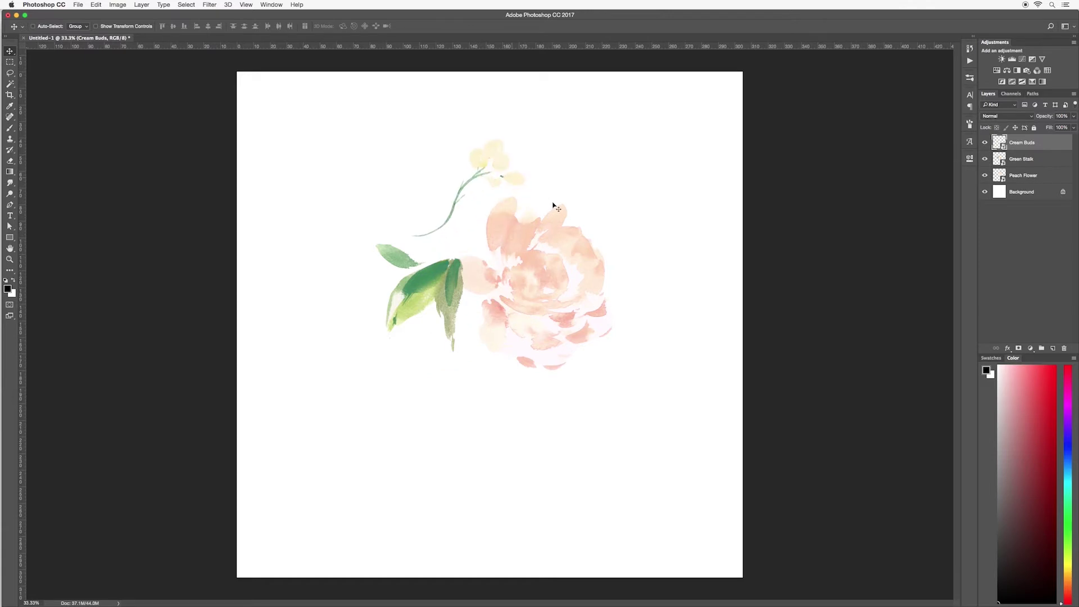
{"action": "left_click", "coordinate": [1028, 159]}
{"action": "left_click_drag", "start_coordinate": [437, 272], "coordinate": [471, 320]}
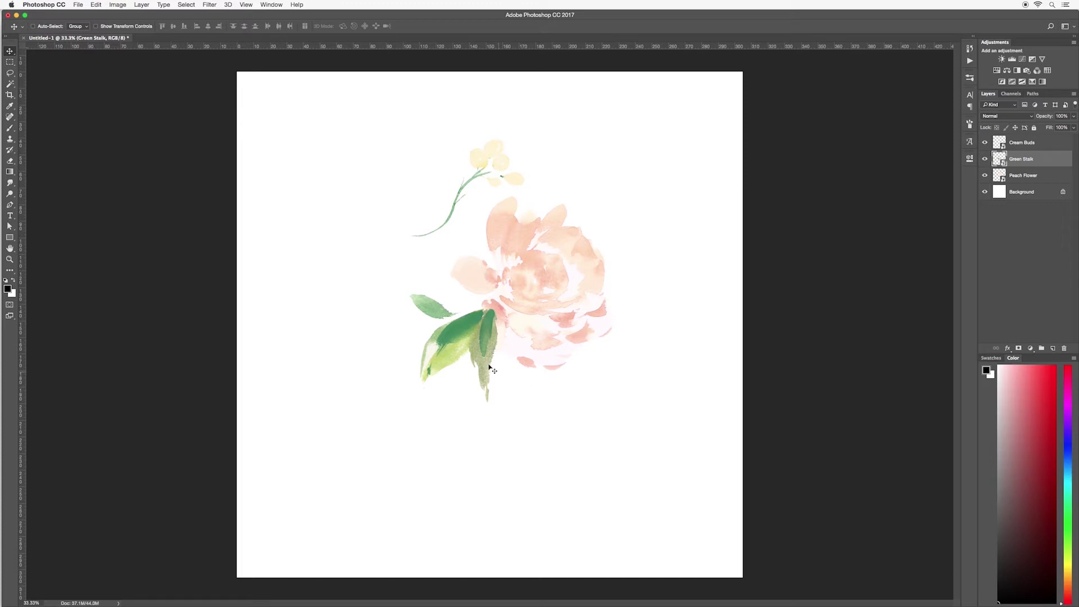
{"action": "left_click_drag", "start_coordinate": [490, 366], "coordinate": [467, 349]}
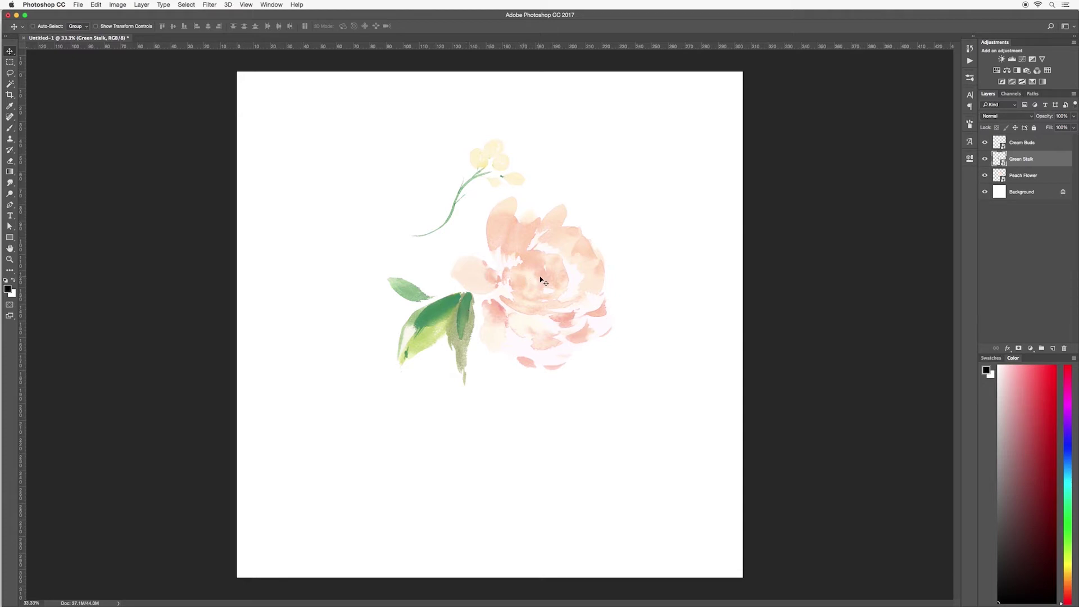
Shift the leaves slightly left, the peach flower up-left, and the cream buds left.
{"action": "left_click_drag", "start_coordinate": [532, 274], "coordinate": [510, 286]}
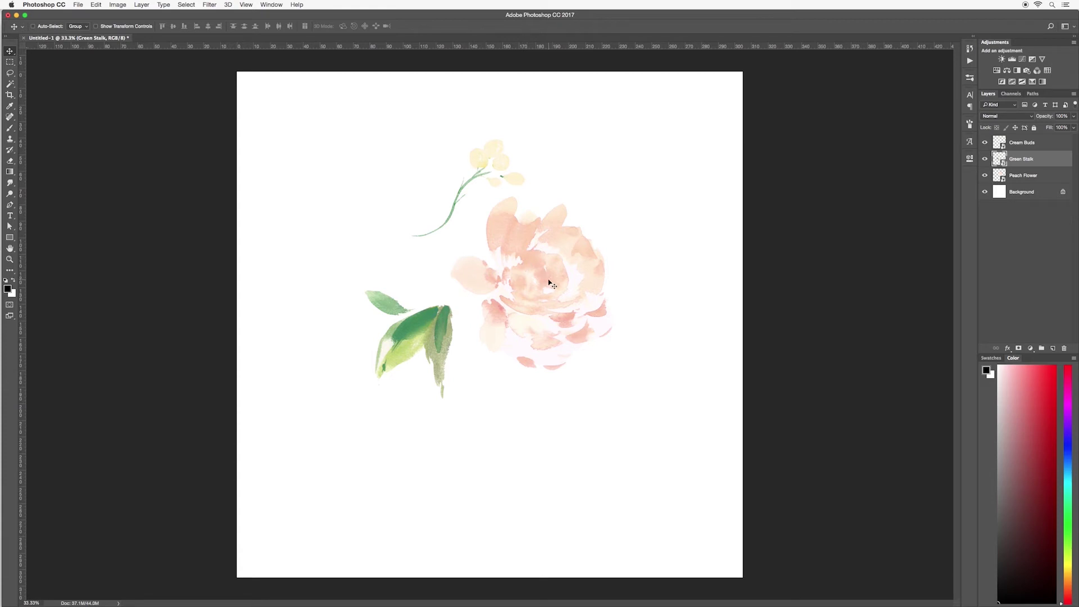
{"action": "key", "text": "super"}
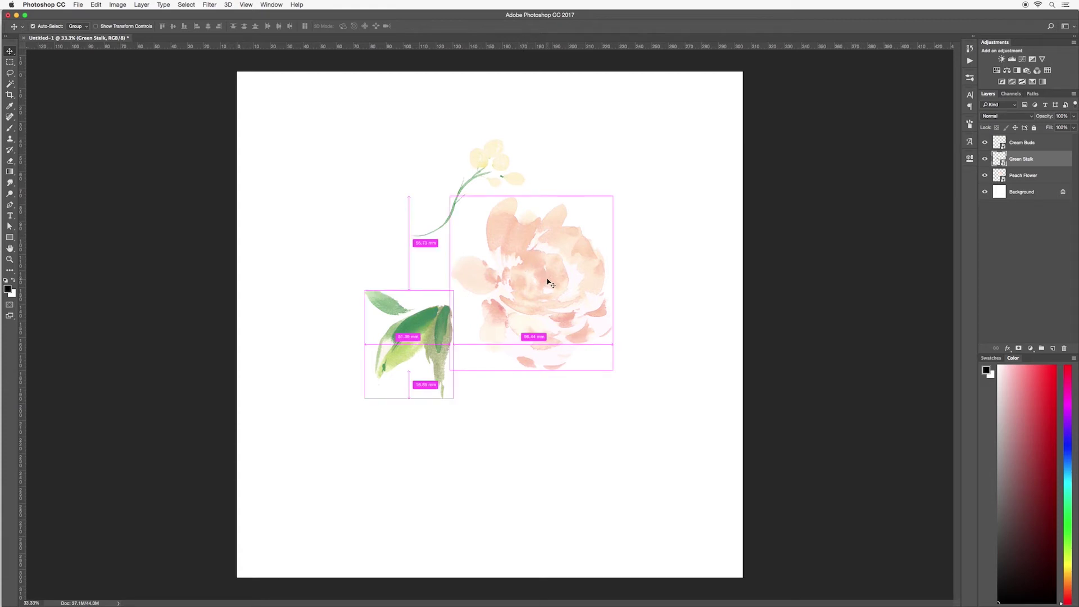
{"action": "left_click", "coordinate": [549, 282], "text": "super"}
{"action": "left_click_drag", "start_coordinate": [549, 282], "coordinate": [527, 260]}
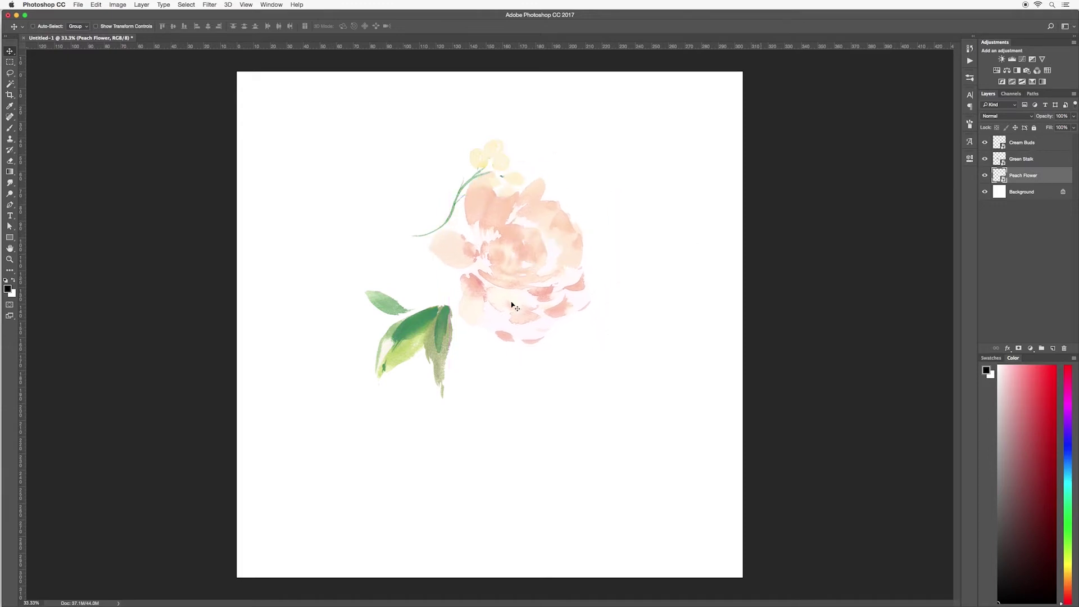
{"action": "left_click", "coordinate": [414, 324], "text": "super"}
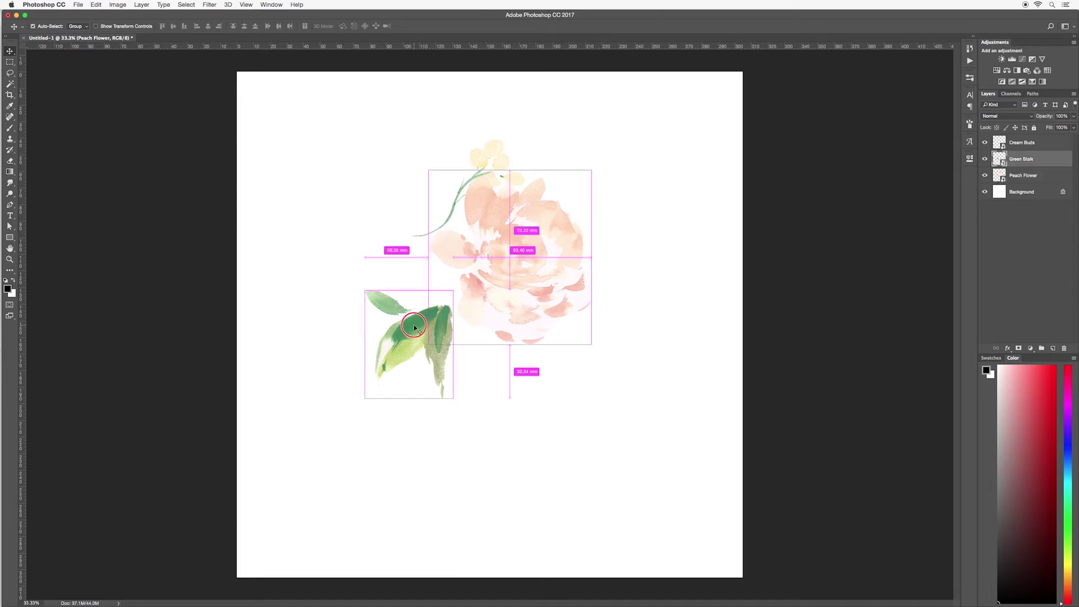
{"action": "left_click", "coordinate": [478, 162], "text": "super"}
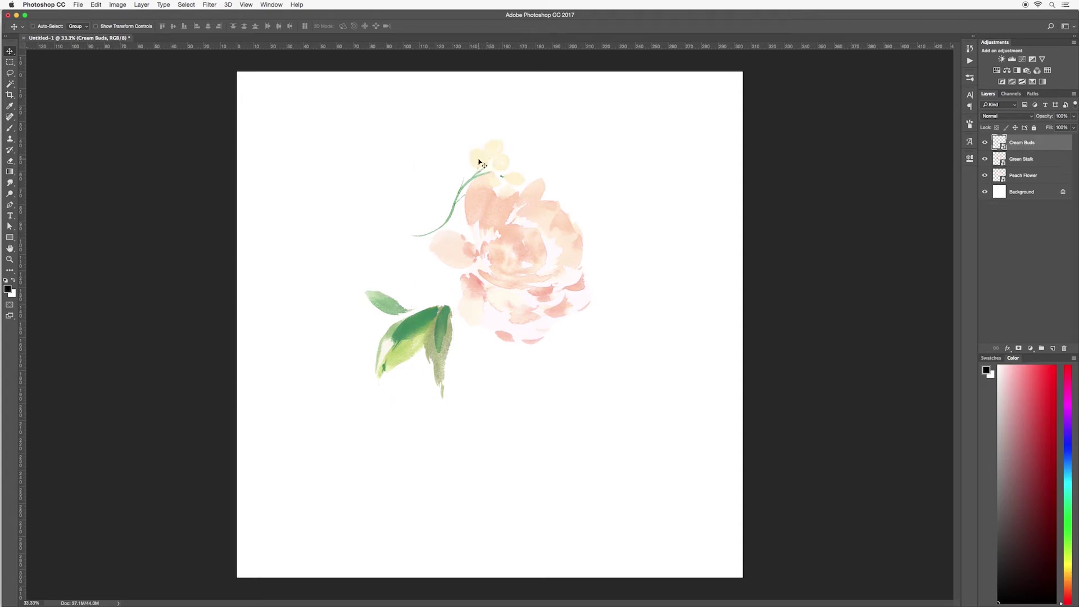
{"action": "left_click_drag", "start_coordinate": [478, 162], "coordinate": [443, 163]}
Move the peach flower down-right, lower the cream buds, and bring the leaves up beside the flower.
{"action": "left_click", "coordinate": [482, 285], "text": "super"}
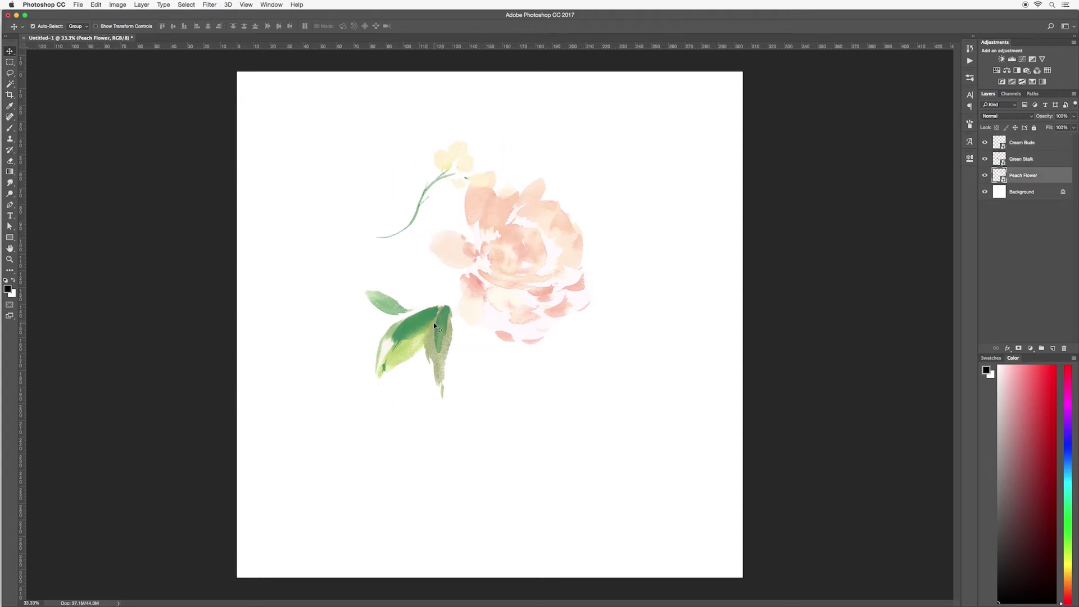
{"action": "left_click_drag", "start_coordinate": [436, 326], "coordinate": [394, 378]}
{"action": "left_click", "coordinate": [510, 261], "text": "super"}
{"action": "left_click_drag", "start_coordinate": [511, 260], "coordinate": [536, 298]}
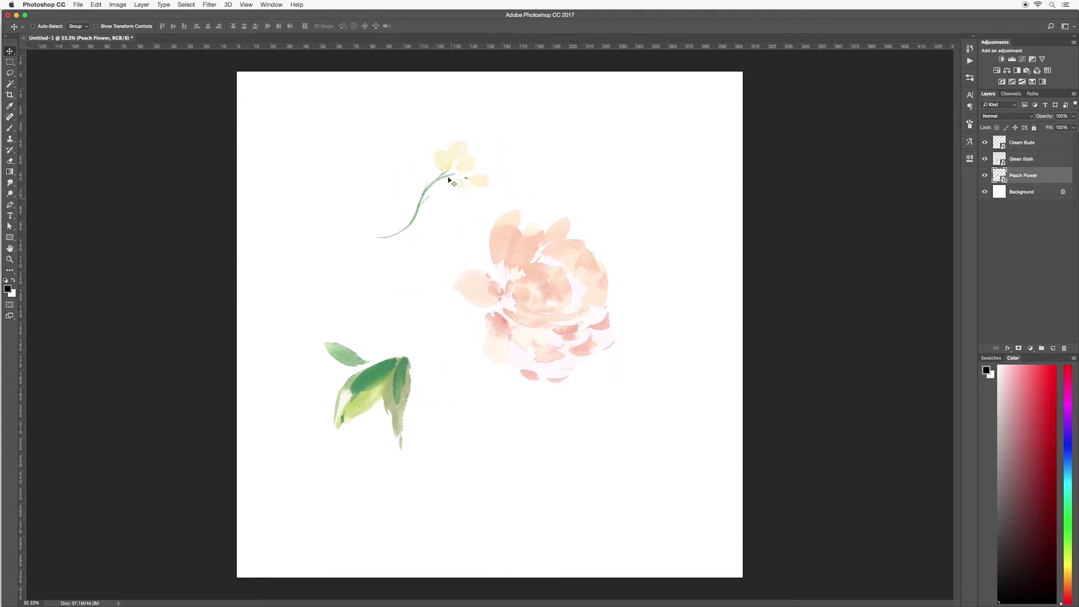
{"action": "left_click_drag", "start_coordinate": [449, 175], "coordinate": [454, 214]}
{"action": "left_click", "coordinate": [414, 355], "text": "super"}
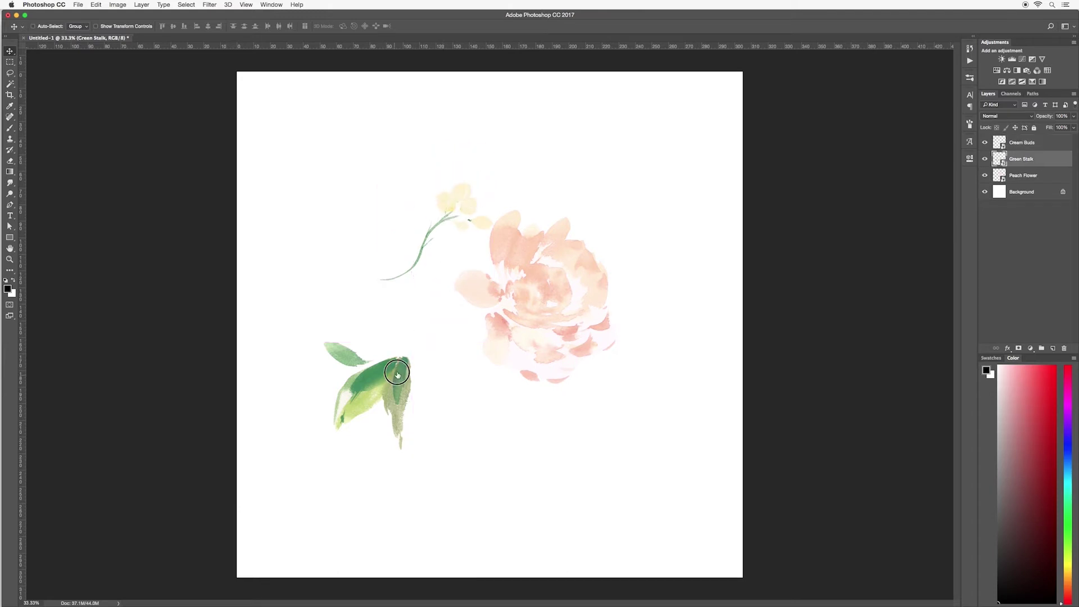
{"action": "left_click_drag", "start_coordinate": [414, 355], "coordinate": [435, 330]}
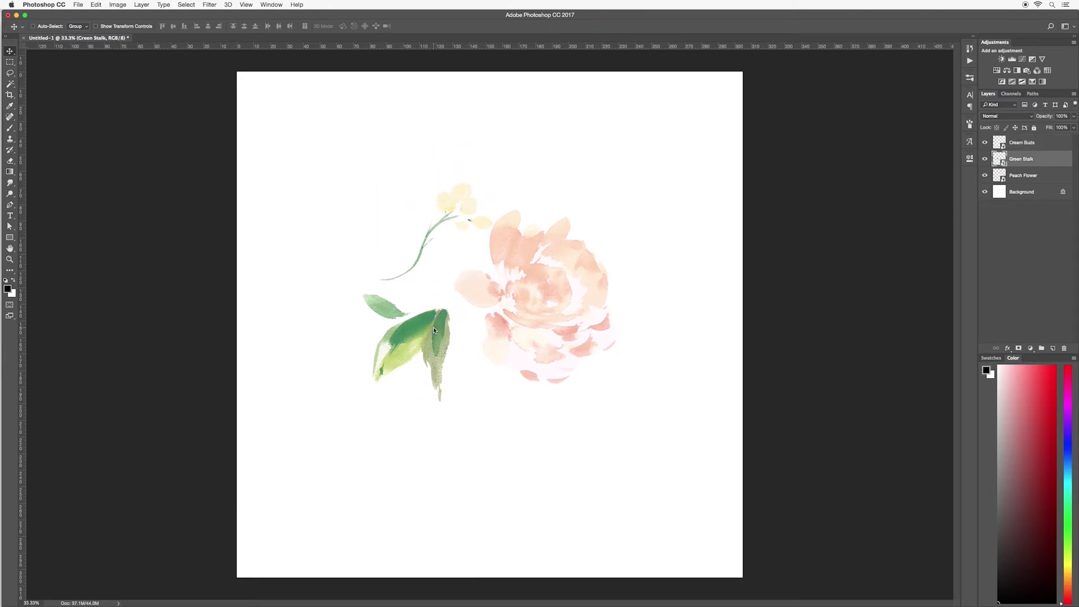
Enable Auto-Select and try new positions for the buds, flower and leaves.
{"action": "left_click", "coordinate": [32, 26]}
{"action": "left_click_drag", "start_coordinate": [465, 196], "coordinate": [433, 155]}
{"action": "left_click_drag", "start_coordinate": [543, 279], "coordinate": [550, 239]}
{"action": "left_click_drag", "start_coordinate": [425, 319], "coordinate": [454, 358]}
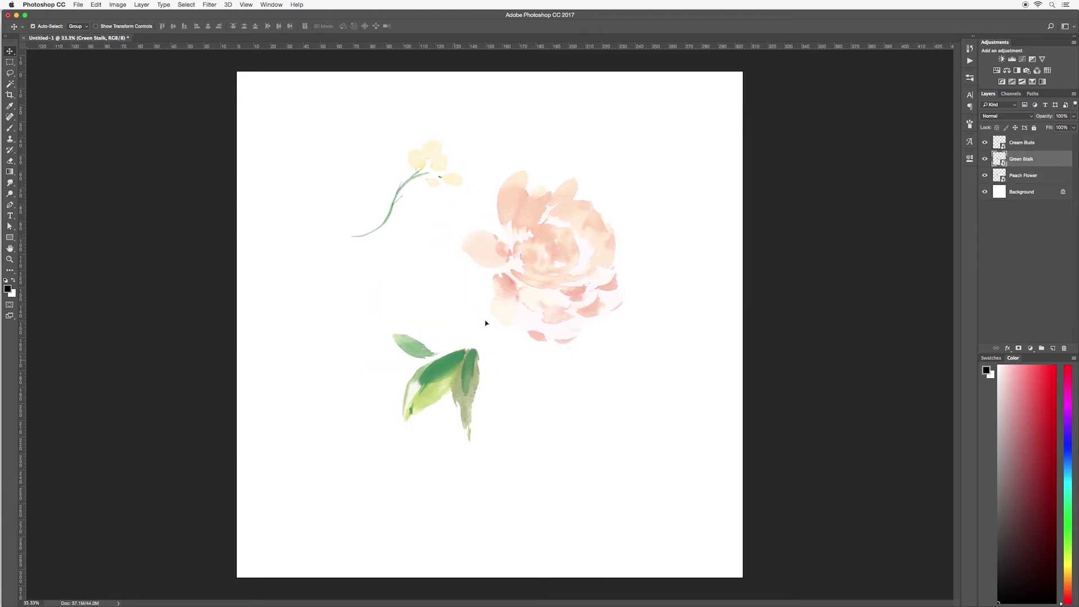
{"action": "left_click_drag", "start_coordinate": [562, 255], "coordinate": [587, 241]}
{"action": "left_click_drag", "start_coordinate": [416, 159], "coordinate": [413, 204]}
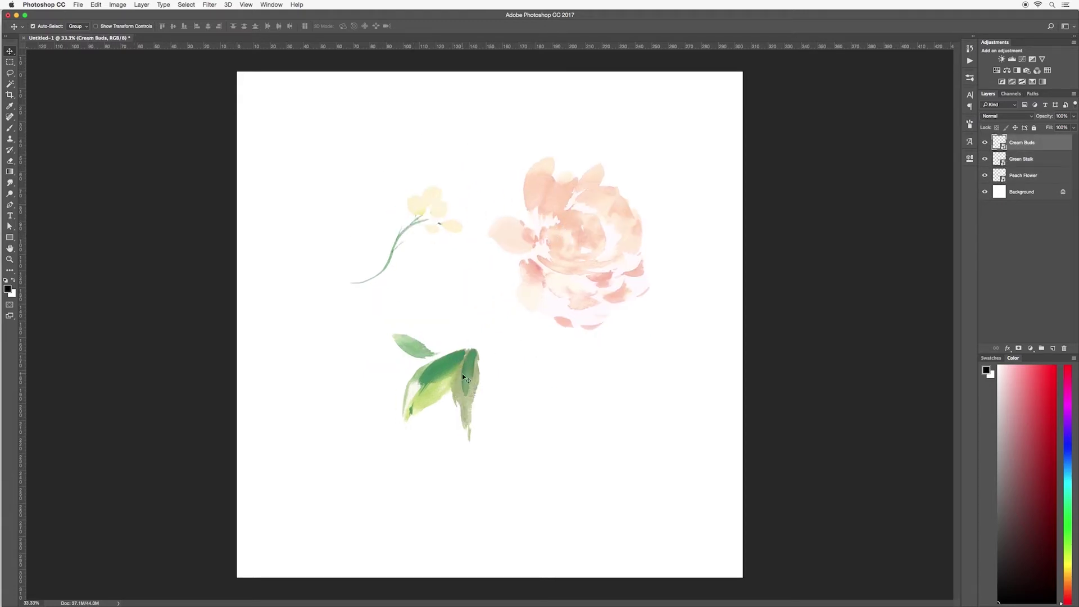
{"action": "left_click_drag", "start_coordinate": [462, 373], "coordinate": [439, 348]}
Fine-tune the flower, buds and leaves, then marquee-select all three art layers.
{"action": "left_click_drag", "start_coordinate": [562, 244], "coordinate": [540, 277]}
{"action": "left_click_drag", "start_coordinate": [420, 202], "coordinate": [428, 179]}
{"action": "left_click_drag", "start_coordinate": [546, 285], "coordinate": [508, 282]}
{"action": "left_click_drag", "start_coordinate": [445, 335], "coordinate": [433, 320]}
{"action": "left_click_drag", "start_coordinate": [514, 284], "coordinate": [539, 300]}
{"action": "left_click_drag", "start_coordinate": [427, 321], "coordinate": [428, 309]}
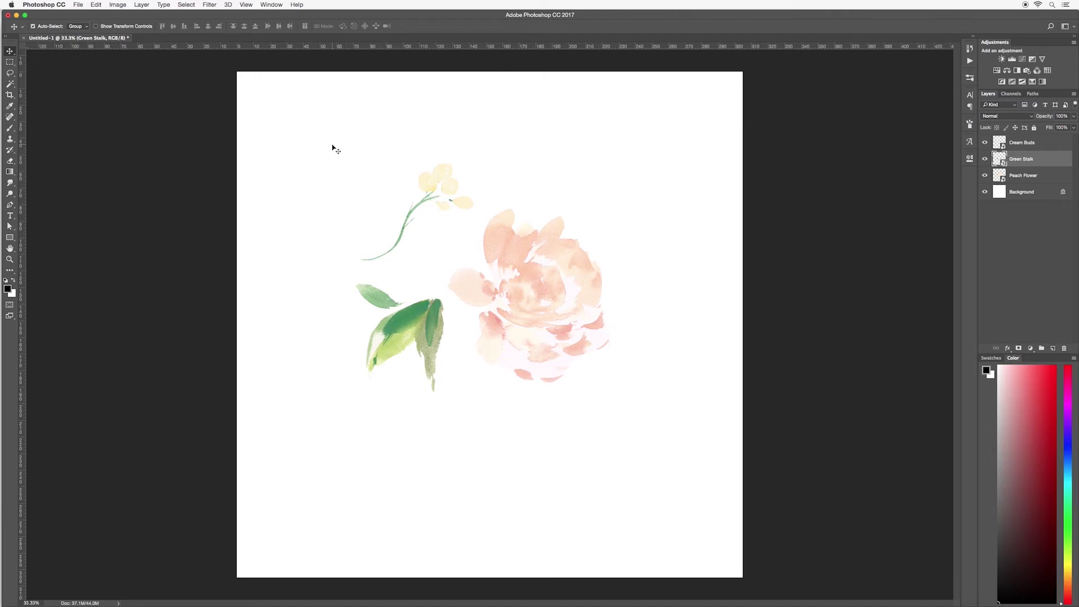
{"action": "left_click_drag", "start_coordinate": [332, 146], "coordinate": [554, 354]}
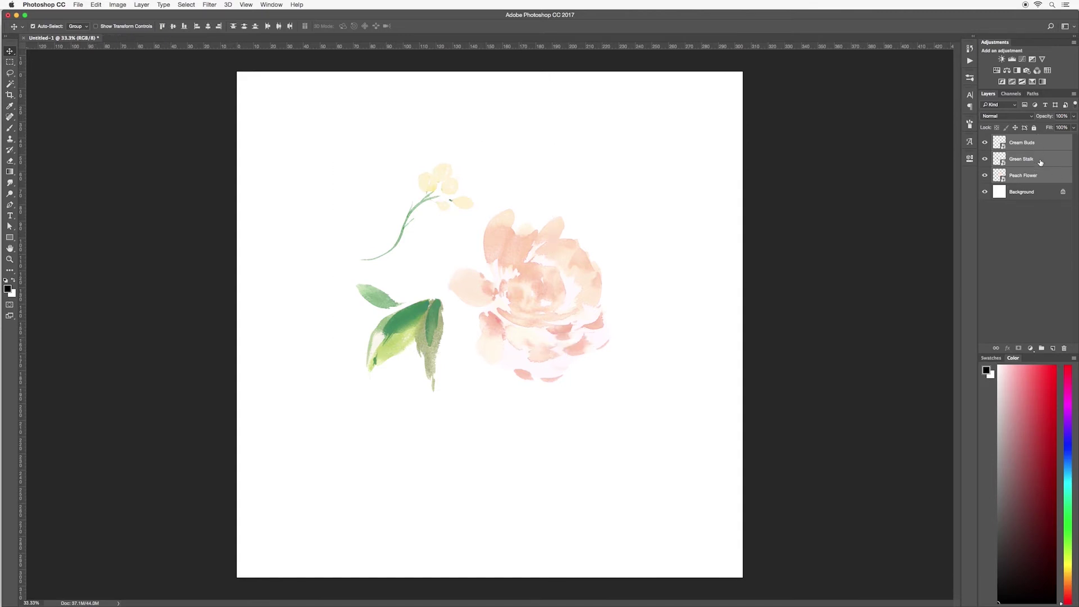
Move the whole arrangement up, then shift the leaves toward the flower.
{"action": "left_click_drag", "start_coordinate": [542, 294], "coordinate": [549, 273]}
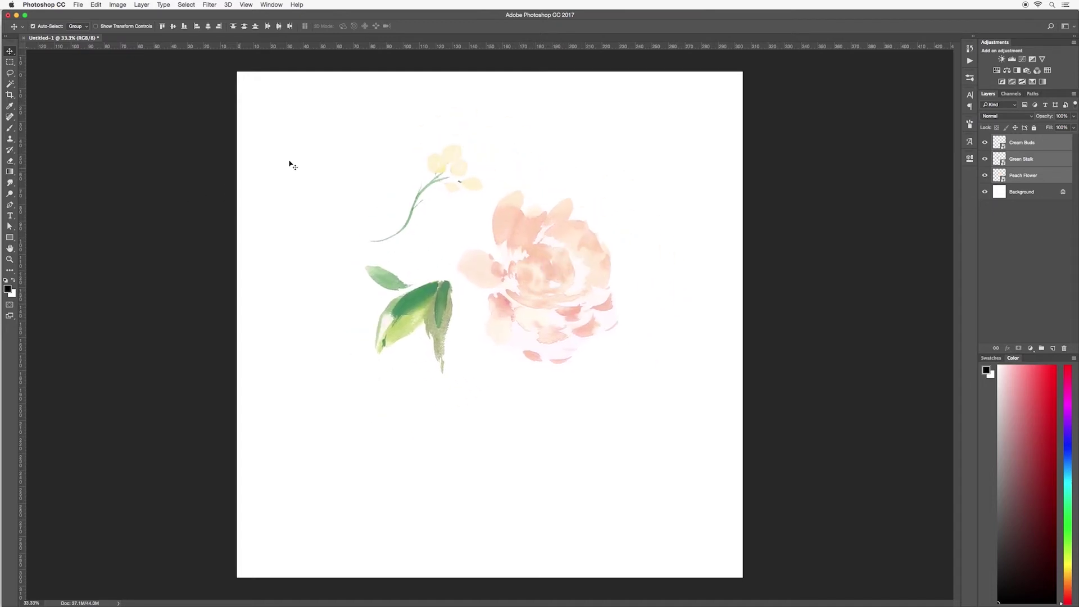
{"action": "left_click", "coordinate": [395, 206]}
{"action": "left_click", "coordinate": [433, 313]}
{"action": "left_click_drag", "start_coordinate": [432, 313], "coordinate": [492, 329]}
{"action": "left_click", "coordinate": [436, 313], "text": "shift"}
{"action": "left_click", "coordinate": [444, 296], "text": "shift"}
Turn off Auto-Select, move the group right, then reposition leaves, buds and flower individually.
{"action": "left_click", "coordinate": [32, 26]}
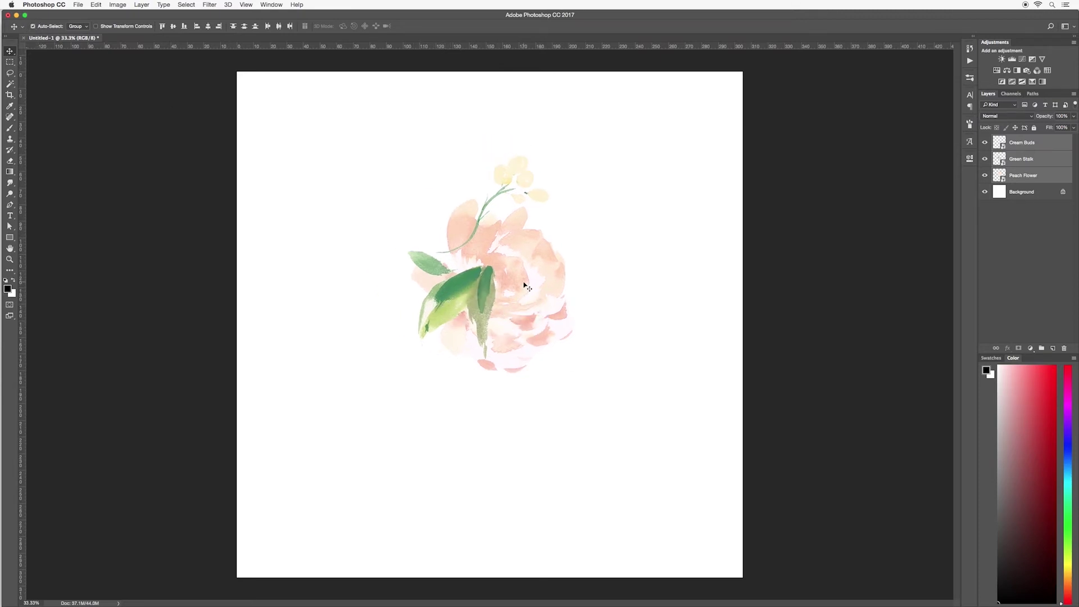
{"action": "left_click_drag", "start_coordinate": [519, 292], "coordinate": [568, 275]}
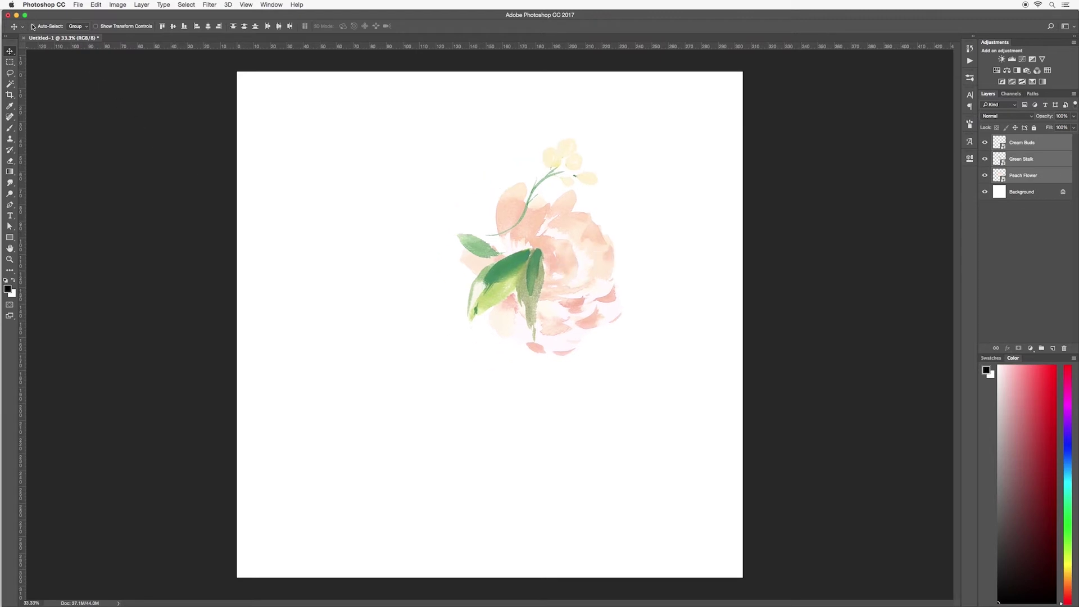
{"action": "left_click", "coordinate": [1030, 178]}
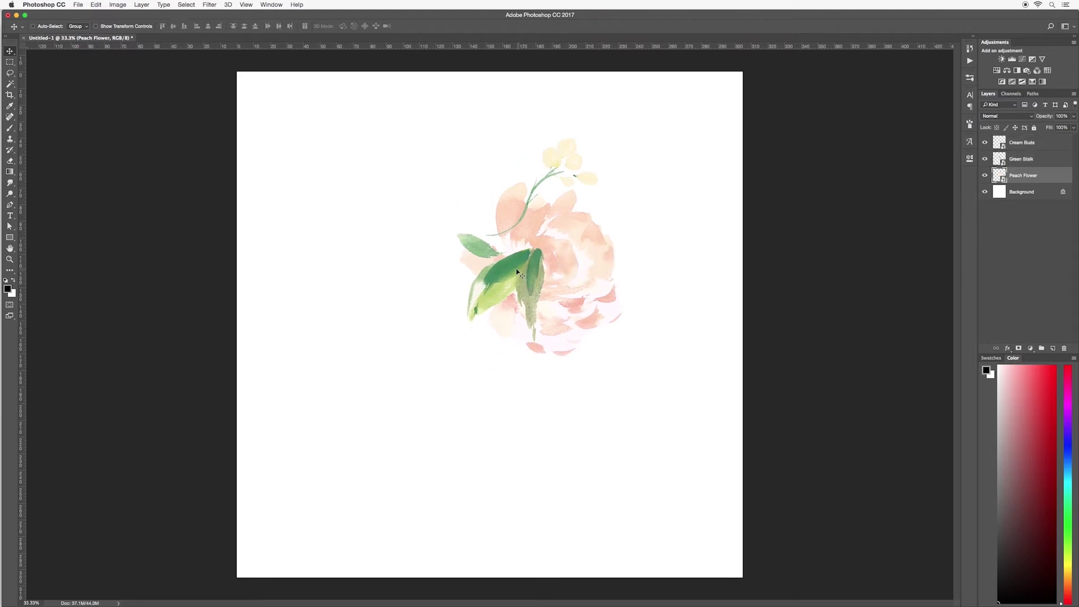
{"action": "left_click_drag", "start_coordinate": [517, 272], "coordinate": [470, 331]}
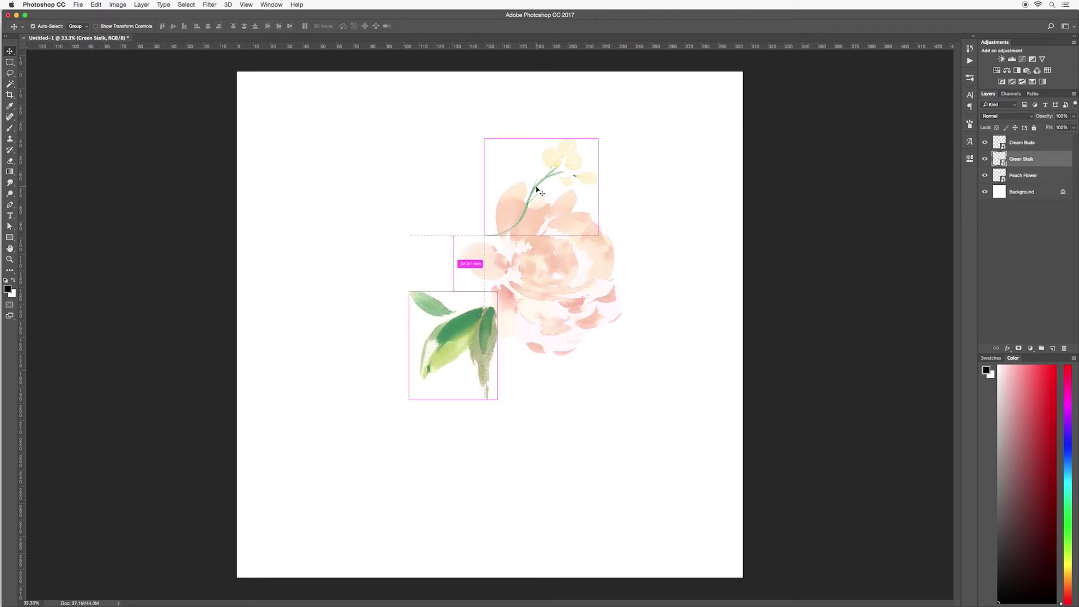
{"action": "left_click_drag", "start_coordinate": [534, 181], "coordinate": [458, 183]}
{"action": "left_click", "coordinate": [554, 253], "text": "super"}
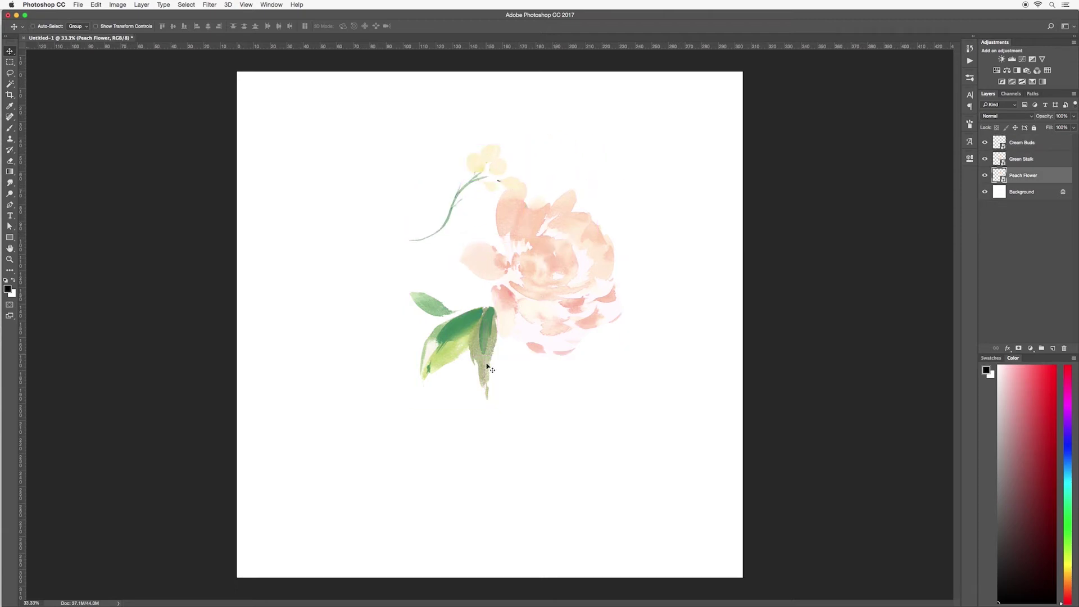
{"action": "left_click_drag", "start_coordinate": [540, 280], "coordinate": [545, 259]}
Adjust the leaves and cream buds up-left, then settle the peach flower slightly higher and right.
{"action": "left_click", "coordinate": [484, 330], "text": "super"}
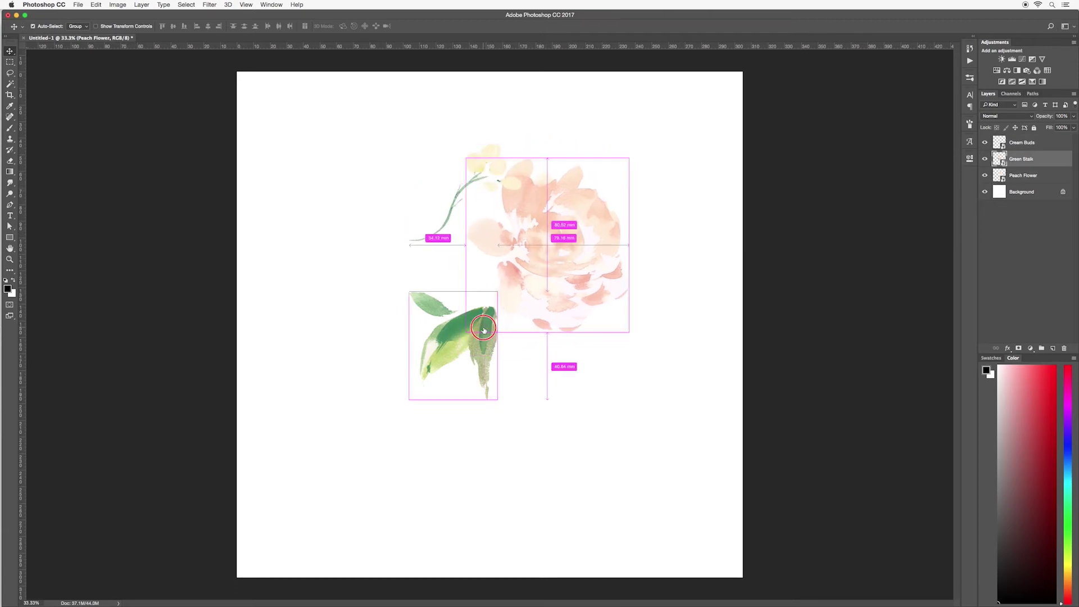
{"action": "left_click_drag", "start_coordinate": [484, 329], "coordinate": [466, 314]}
{"action": "left_click", "coordinate": [457, 196], "text": "super"}
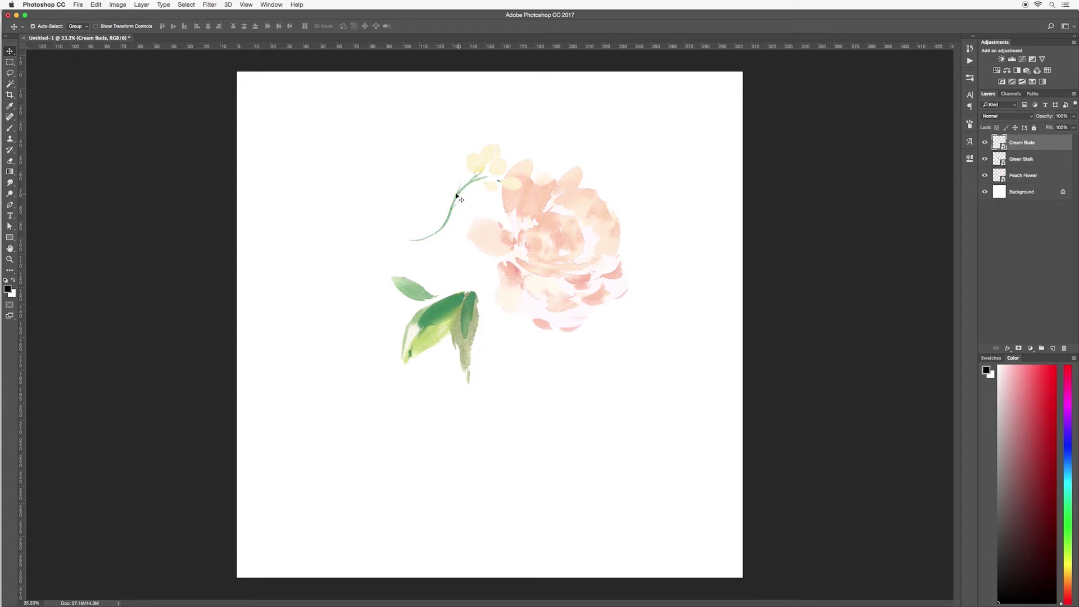
{"action": "left_click_drag", "start_coordinate": [456, 196], "coordinate": [438, 175]}
{"action": "left_click", "coordinate": [525, 238], "text": "super"}
{"action": "left_click_drag", "start_coordinate": [525, 238], "coordinate": [416, 329]}
{"action": "left_click", "coordinate": [470, 302], "text": "super"}
{"action": "left_click", "coordinate": [525, 284], "text": "super"}
{"action": "left_click_drag", "start_coordinate": [524, 284], "coordinate": [538, 278]}
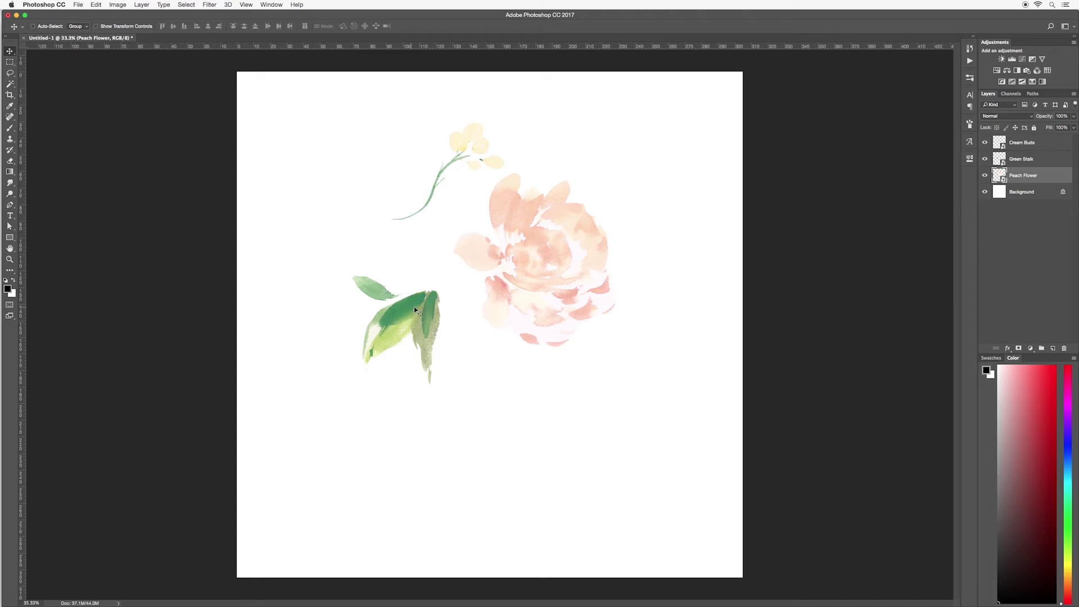
Place the leaves at the flower's lower left and move Green Stalk below Peach Flower.
{"action": "left_click", "coordinate": [1031, 161]}
{"action": "left_click_drag", "start_coordinate": [404, 318], "coordinate": [498, 281]}
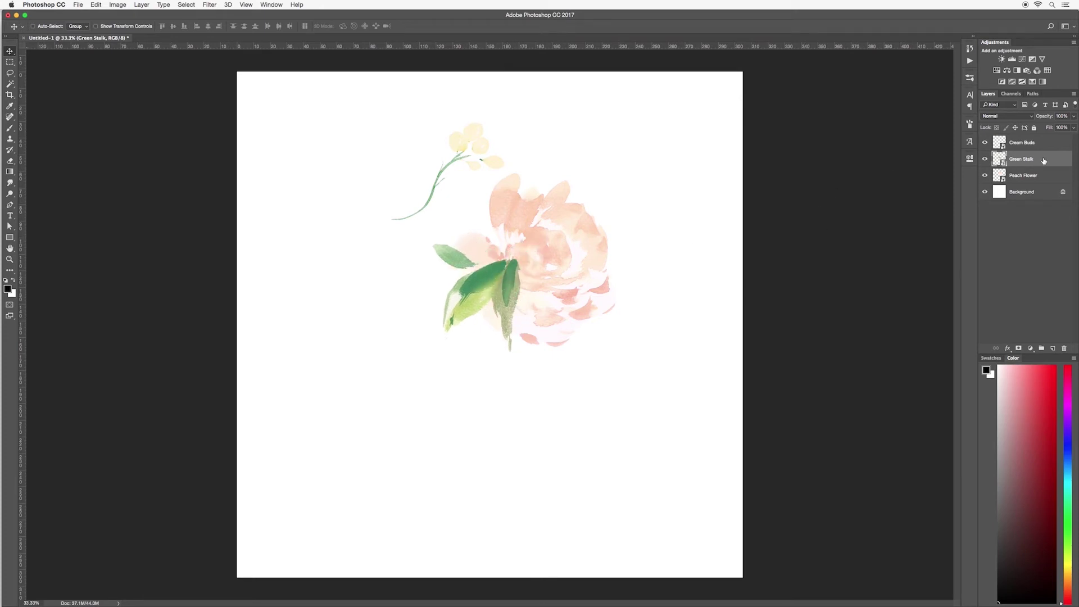
{"action": "left_click_drag", "start_coordinate": [1044, 161], "coordinate": [1048, 180]}
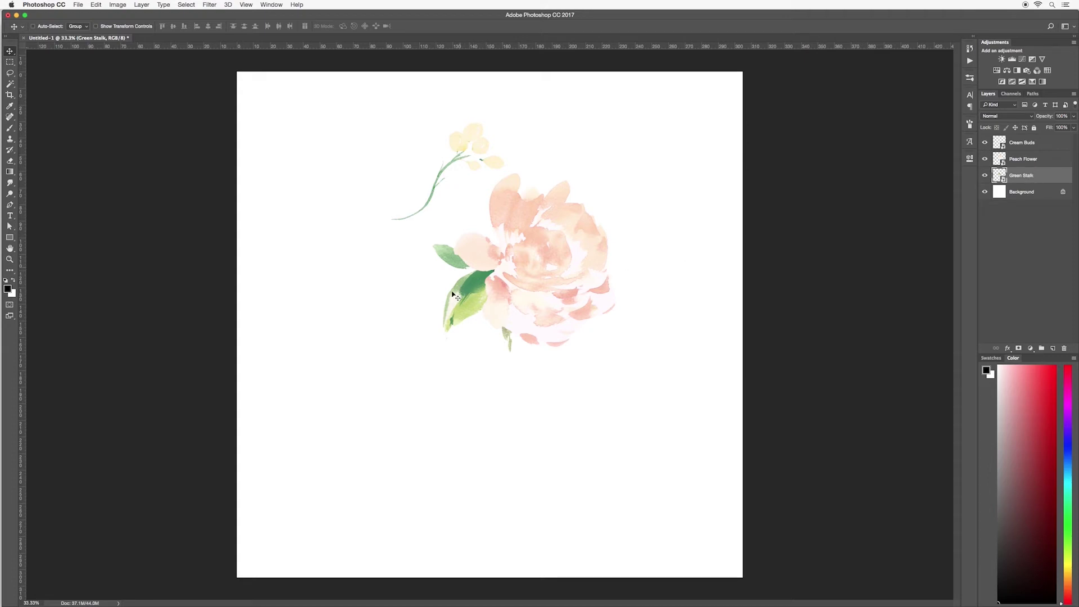
{"action": "mouse_move", "coordinate": [472, 284]}
{"action": "left_mouse_down"}
{"action": "mouse_move", "coordinate": [438, 314]}
{"action": "mouse_move", "coordinate": [465, 293]}
{"action": "left_mouse_up"}
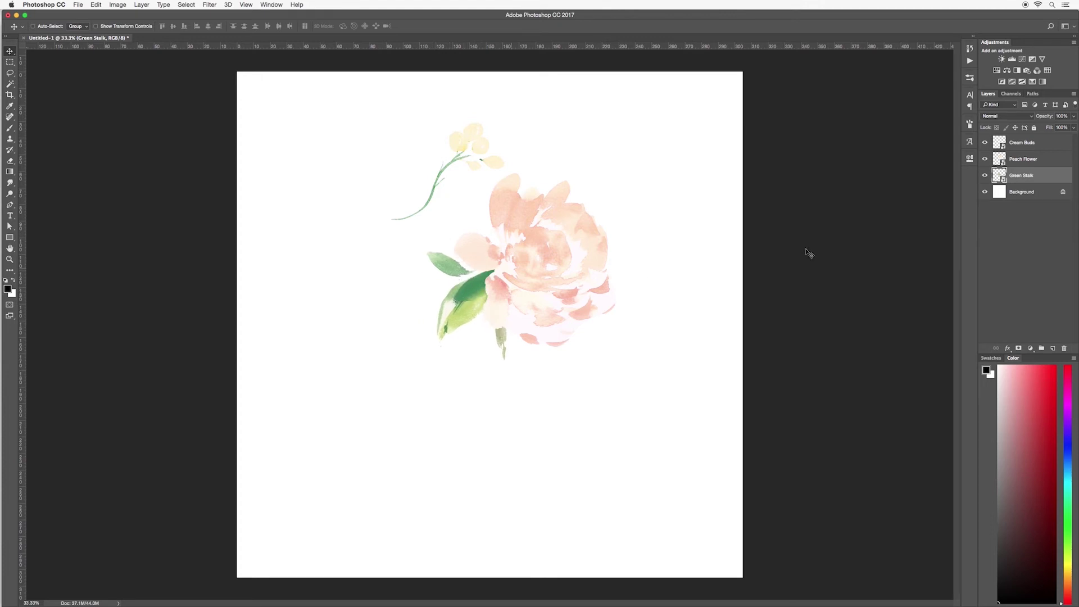
Move Cream Buds below Peach Flower, tuck its stem into the flower's top, and nudge leaves and buds.
{"action": "mouse_move", "coordinate": [1040, 144]}
{"action": "left_mouse_down"}
{"action": "mouse_move", "coordinate": [1048, 170]}
{"action": "mouse_move", "coordinate": [1040, 162]}
{"action": "left_mouse_up"}
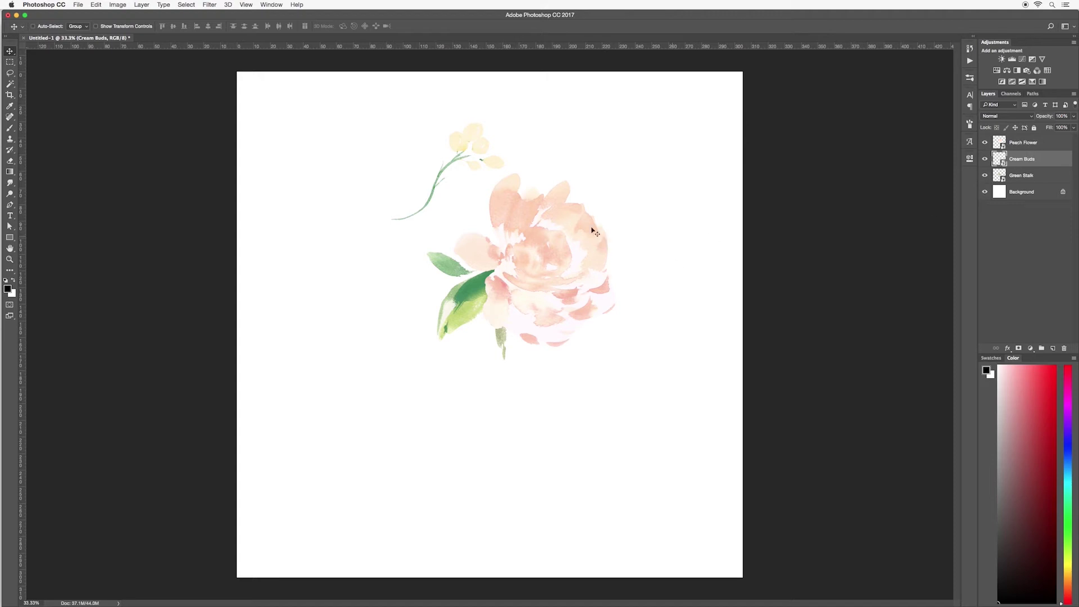
{"action": "left_click_drag", "start_coordinate": [504, 164], "coordinate": [598, 193]}
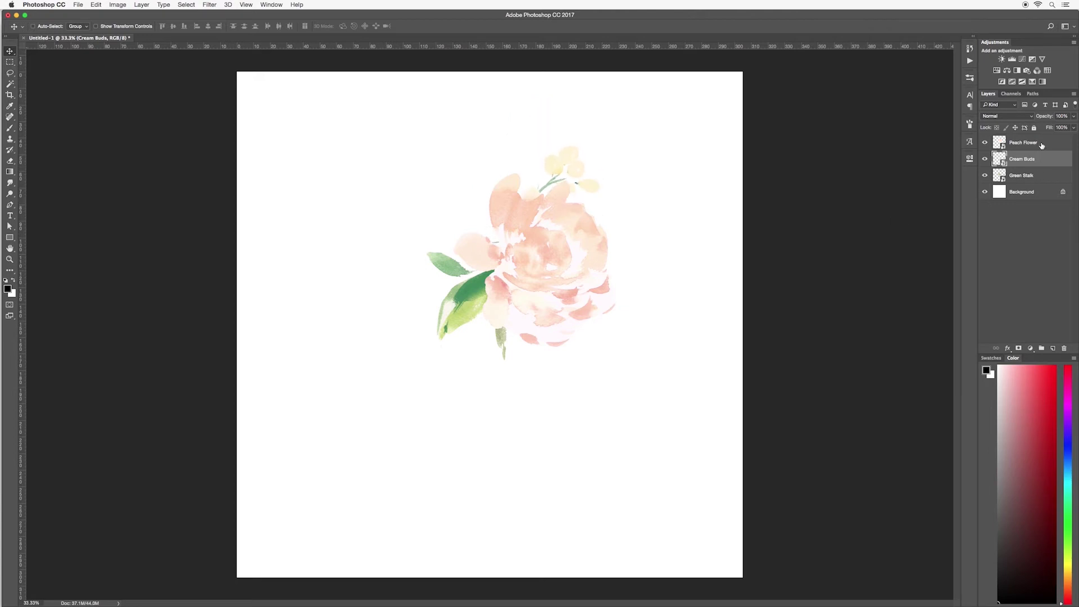
{"action": "left_click", "coordinate": [1039, 144]}
{"action": "left_click", "coordinate": [1035, 175]}
{"action": "left_click_drag", "start_coordinate": [456, 316], "coordinate": [460, 329]}
{"action": "left_click", "coordinate": [1028, 164]}
{"action": "left_click_drag", "start_coordinate": [614, 266], "coordinate": [610, 260]}
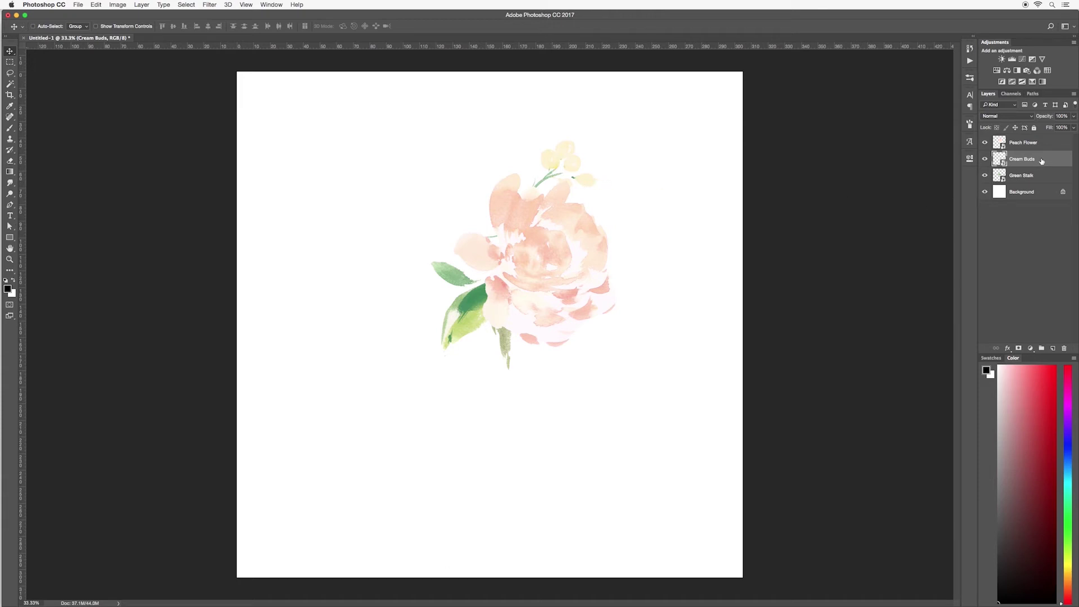
Duplicate Cream Buds twice, with one copy above the flower and Cream Buds copy 2 upper left.
{"action": "left_click_drag", "start_coordinate": [1054, 160], "coordinate": [1055, 352]}
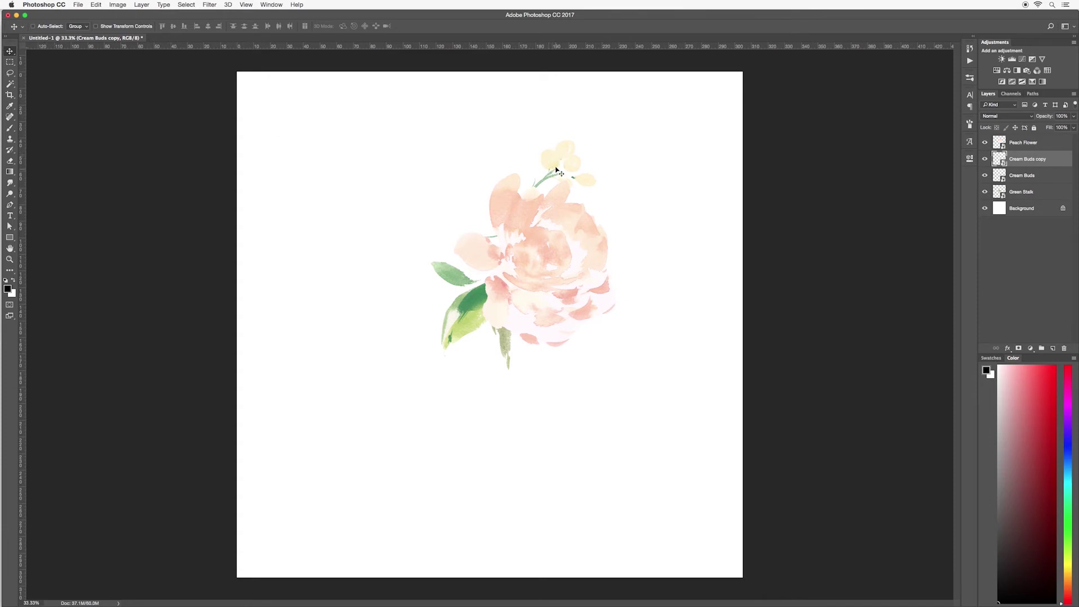
{"action": "left_click_drag", "start_coordinate": [559, 169], "coordinate": [629, 216]}
{"action": "left_click", "coordinate": [562, 151], "text": "super"}
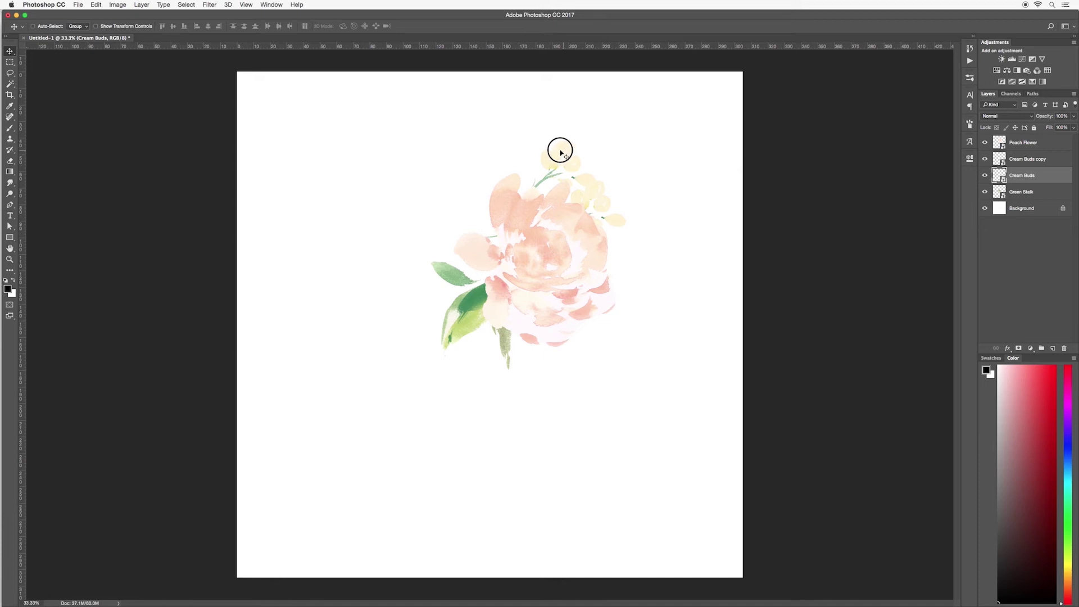
{"action": "left_click_drag", "start_coordinate": [554, 150], "coordinate": [485, 146]}
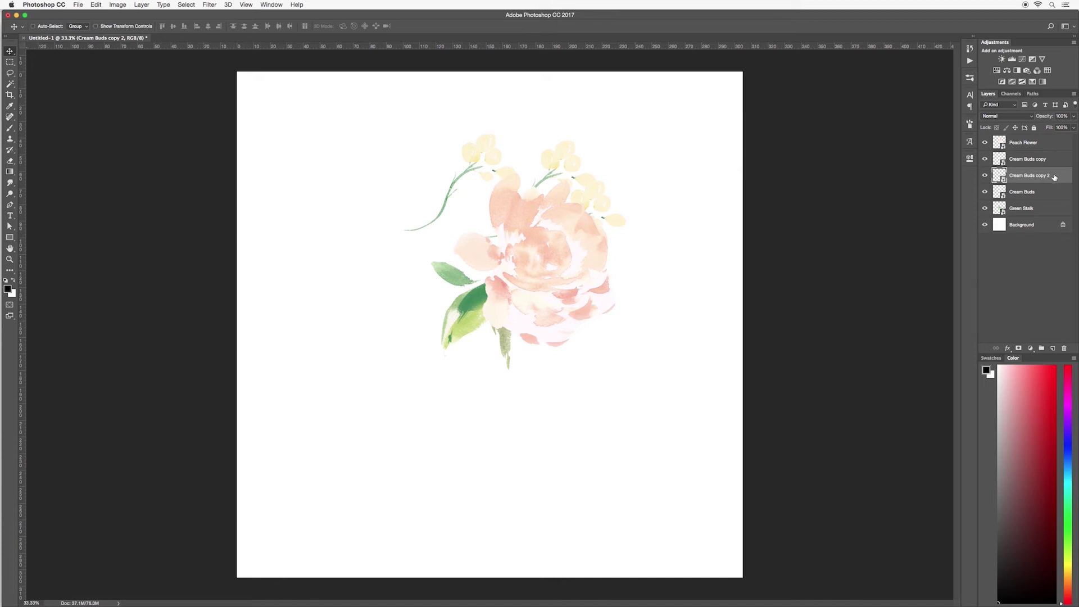
Move the newest buds layer lower in the stack and delete the Cream Buds copy layer.
{"action": "left_click_drag", "start_coordinate": [1058, 176], "coordinate": [1064, 349]}
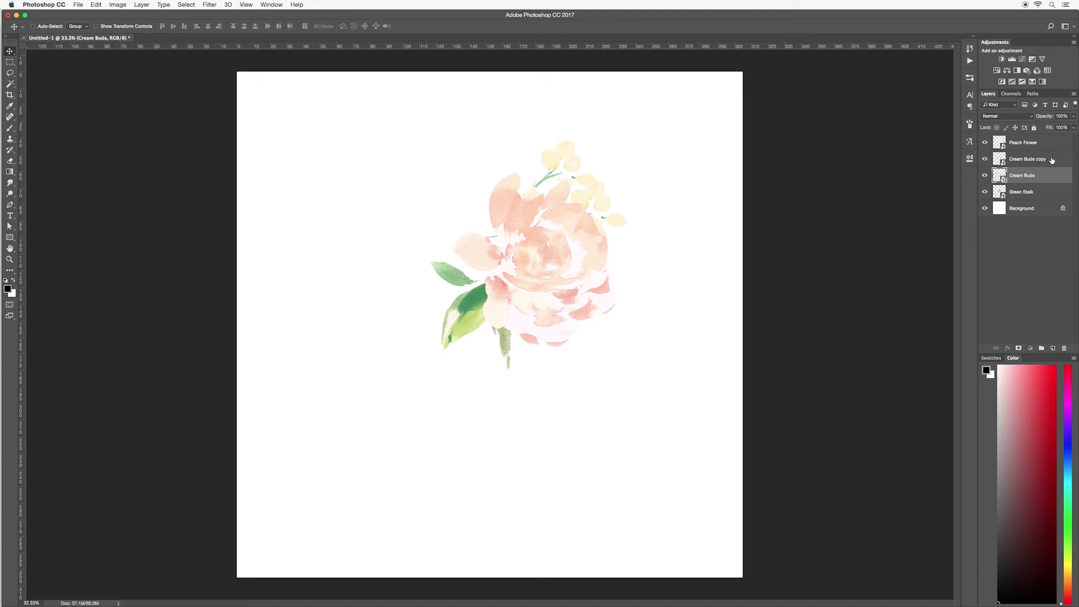
{"action": "left_click", "coordinate": [1035, 160]}
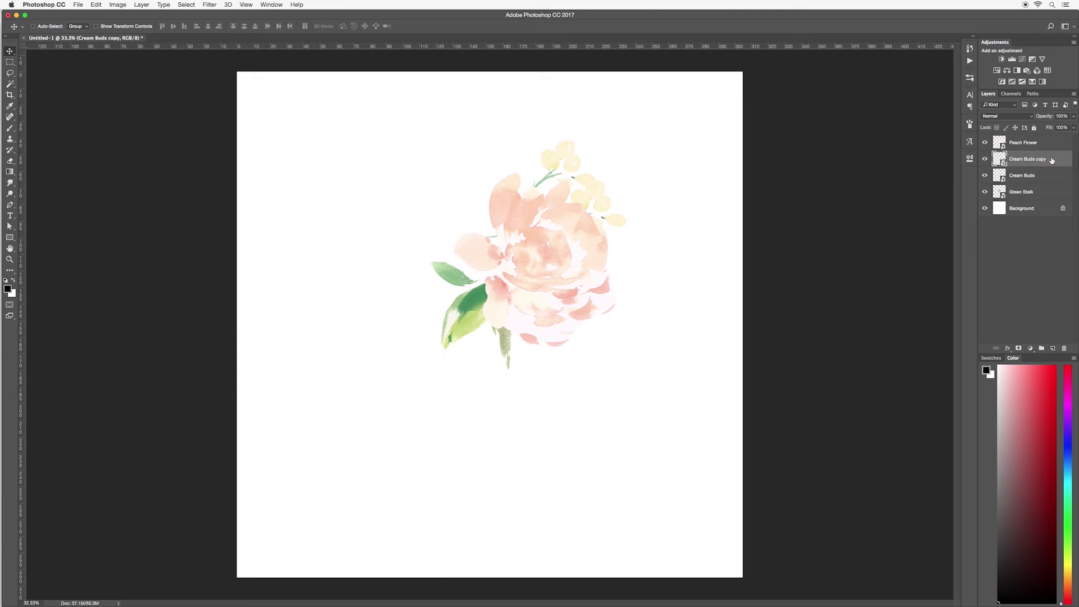
{"action": "key", "text": "Delete"}
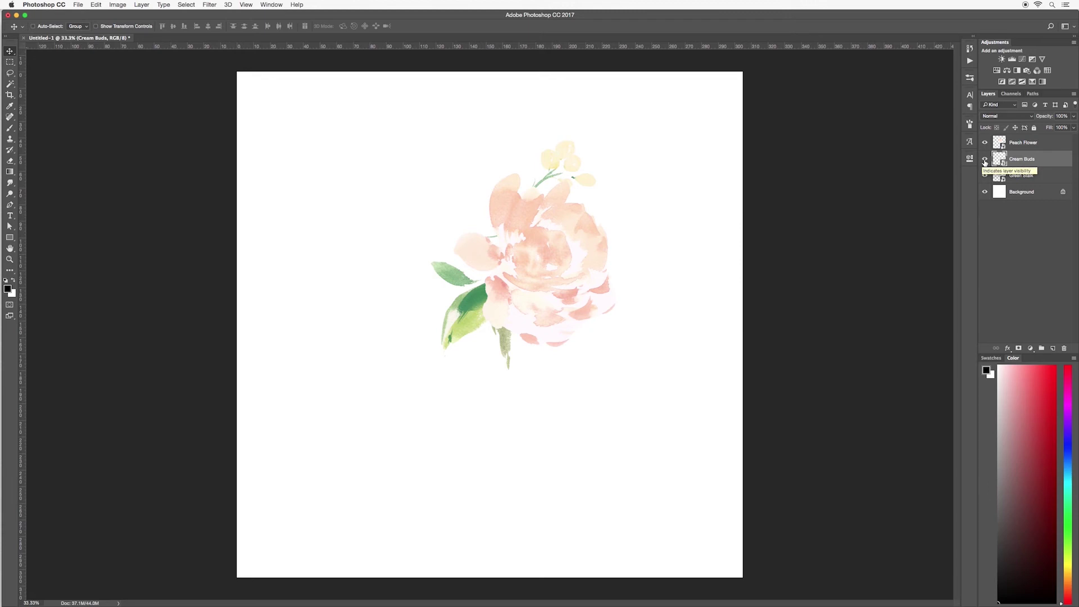
Toggle the Cream Buds layer's visibility repeatedly to compare the result, leaving it visible.
{"action": "left_click", "coordinate": [985, 162]}
{"action": "left_click", "coordinate": [985, 162]}
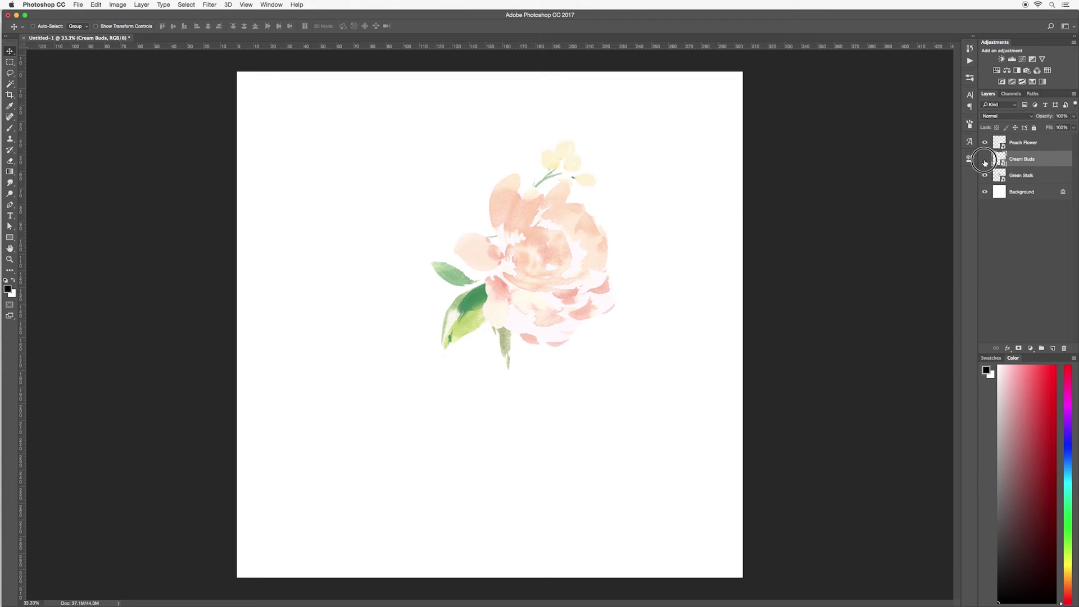
{"action": "left_click", "coordinate": [984, 161]}
{"action": "left_click", "coordinate": [985, 161]}
{"action": "left_click", "coordinate": [985, 161]}
{"action": "left_click", "coordinate": [985, 162]}
{"action": "left_click", "coordinate": [984, 161]}
{"action": "left_click", "coordinate": [985, 161]}
{"action": "left_click_drag", "start_coordinate": [549, 248], "coordinate": [443, 268]}
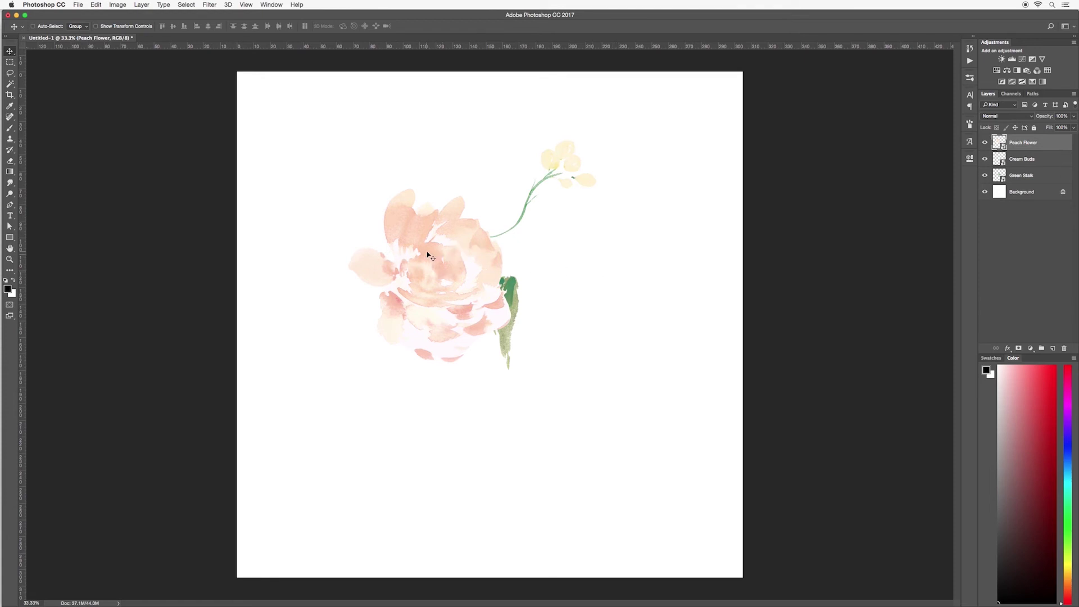
{"action": "left_click", "coordinate": [95, 4]}
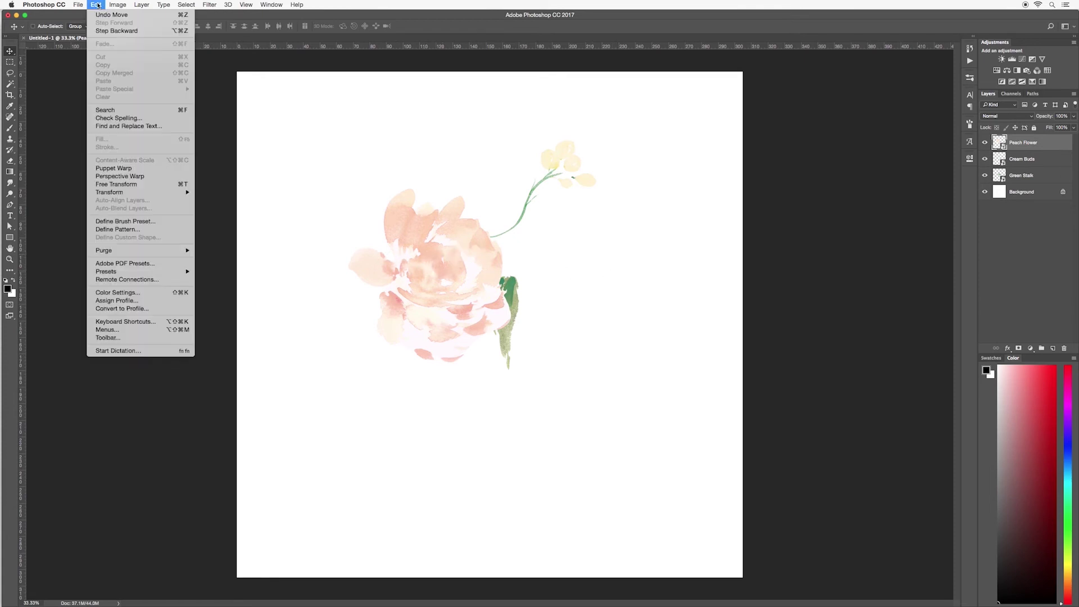
{"action": "left_click", "coordinate": [118, 34]}
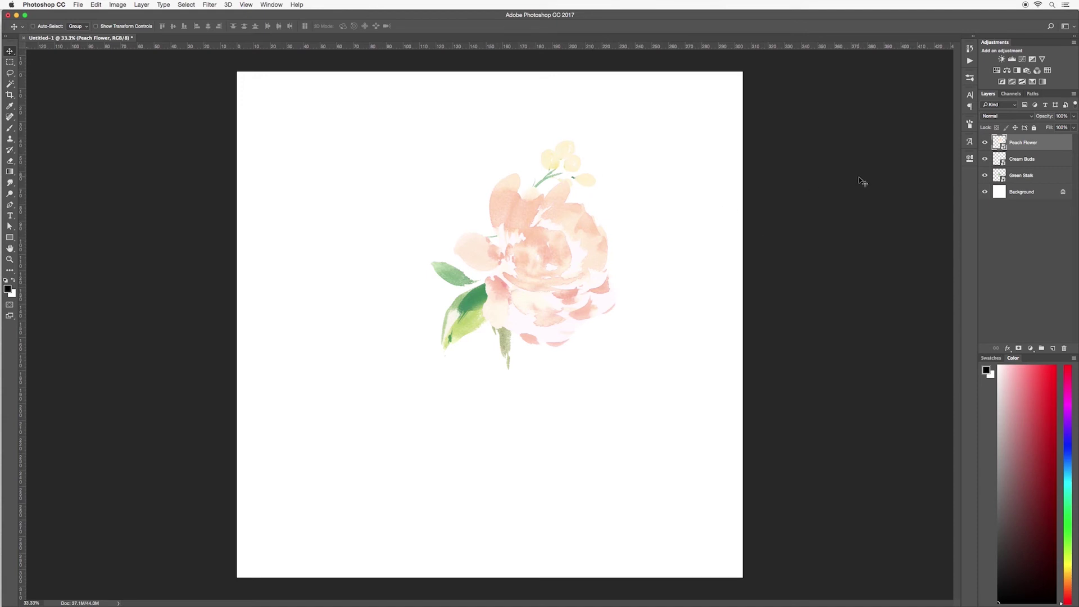
Group Peach Flower, Cream Buds and Green Stalk into a group named 'Flower'.
{"action": "left_click", "coordinate": [1046, 163], "text": "shift"}
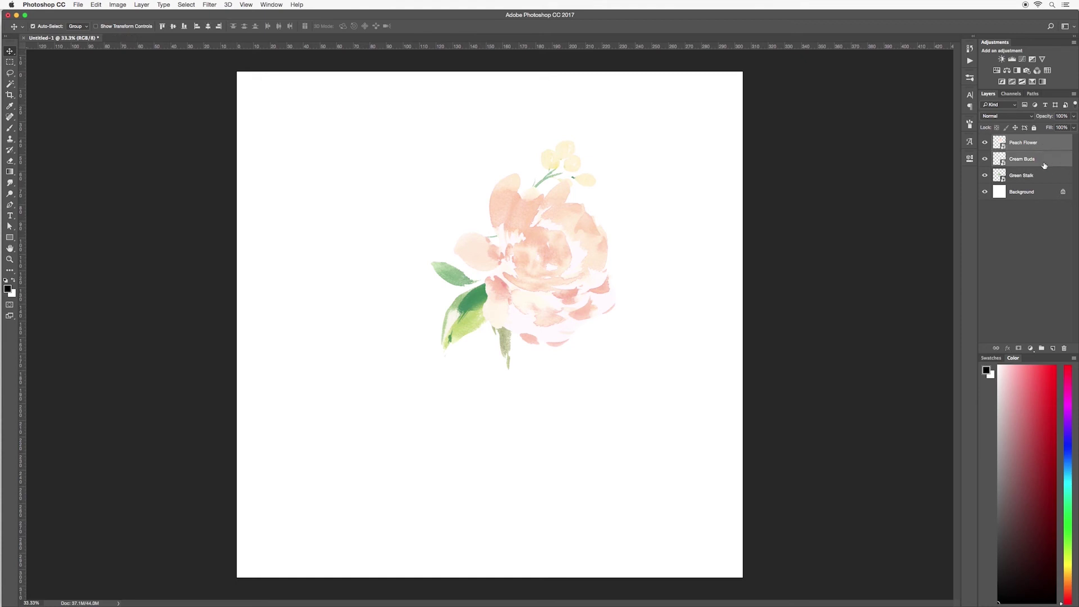
{"action": "left_click", "coordinate": [1043, 177], "text": "shift"}
{"action": "left_click_drag", "start_coordinate": [1045, 177], "coordinate": [1044, 352]}
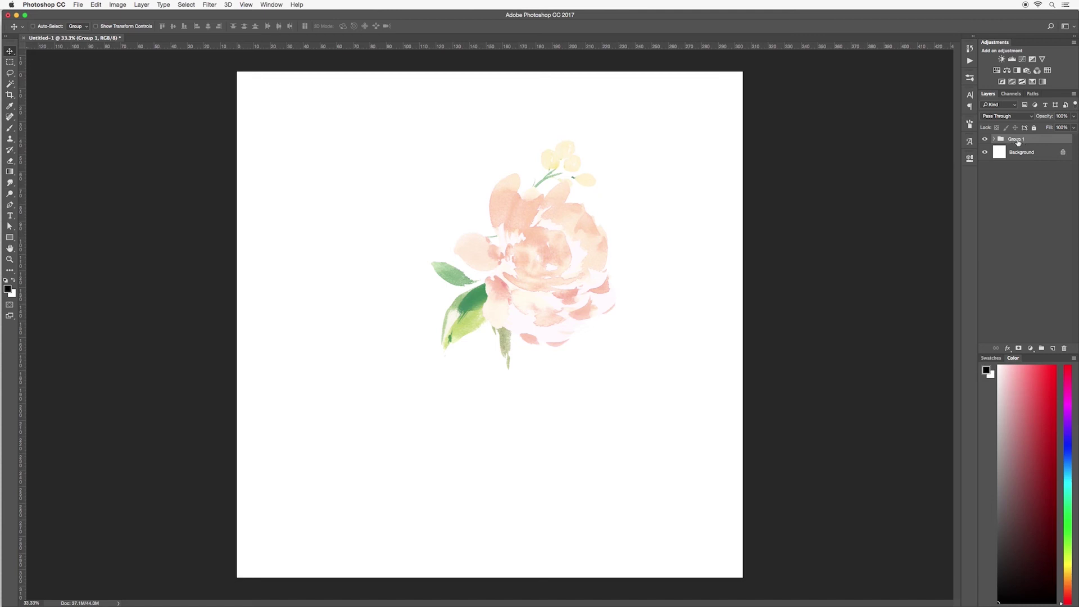
{"action": "double_click", "coordinate": [1016, 139]}
{"action": "type", "text": "Flower"}
{"action": "left_click", "coordinate": [1047, 142]}
Nudge the peach flower and green stalk, then move the whole Flower group left and down.
{"action": "left_click", "coordinate": [995, 139]}
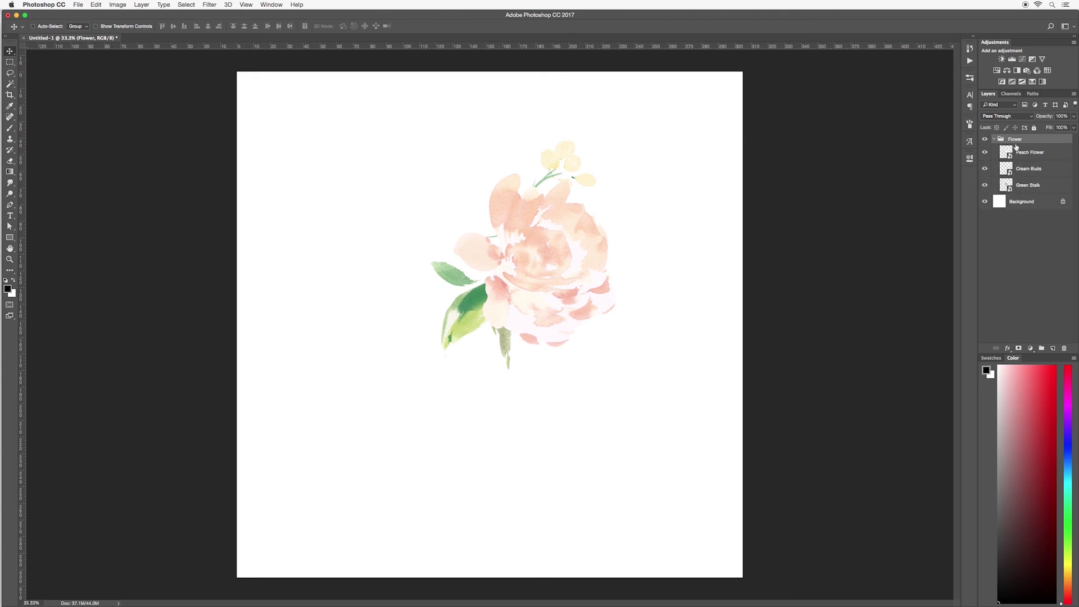
{"action": "left_click", "coordinate": [1037, 154]}
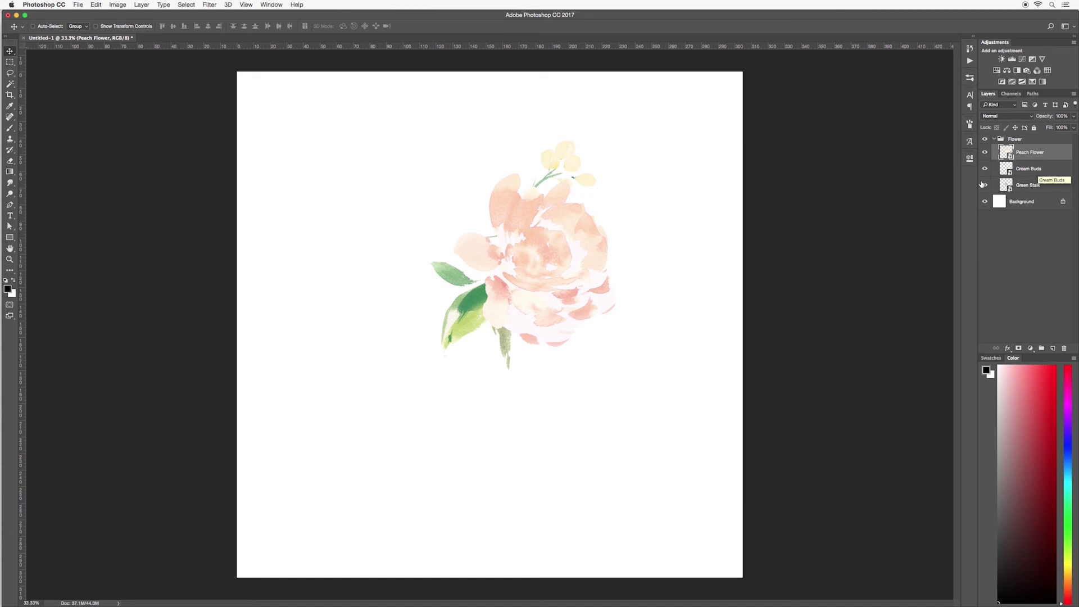
{"action": "left_click_drag", "start_coordinate": [595, 221], "coordinate": [570, 175]}
{"action": "left_click", "coordinate": [1028, 170]}
{"action": "left_click", "coordinate": [1028, 186]}
{"action": "mouse_move", "coordinate": [579, 245]}
{"action": "left_mouse_down"}
{"action": "mouse_move", "coordinate": [561, 234]}
{"action": "mouse_move", "coordinate": [571, 237]}
{"action": "left_mouse_up"}
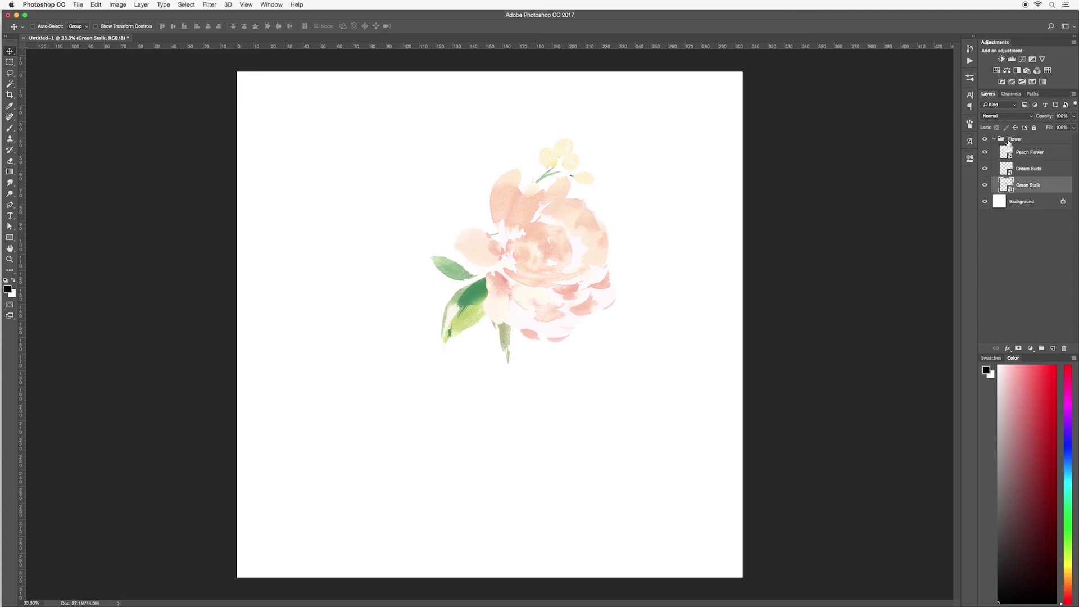
{"action": "left_click", "coordinate": [994, 140]}
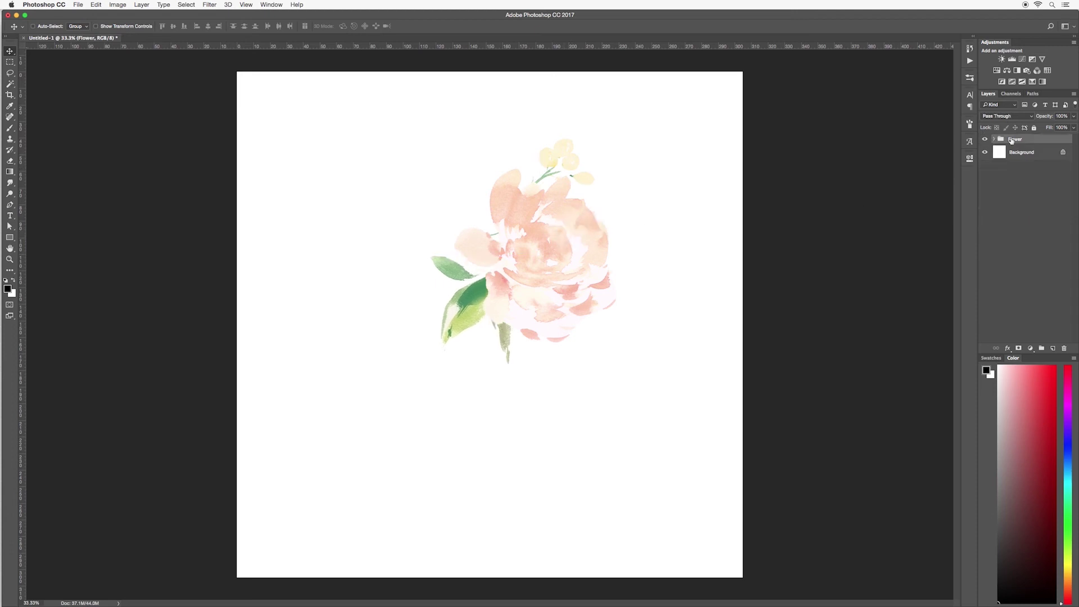
{"action": "left_click_drag", "start_coordinate": [541, 221], "coordinate": [518, 288]}
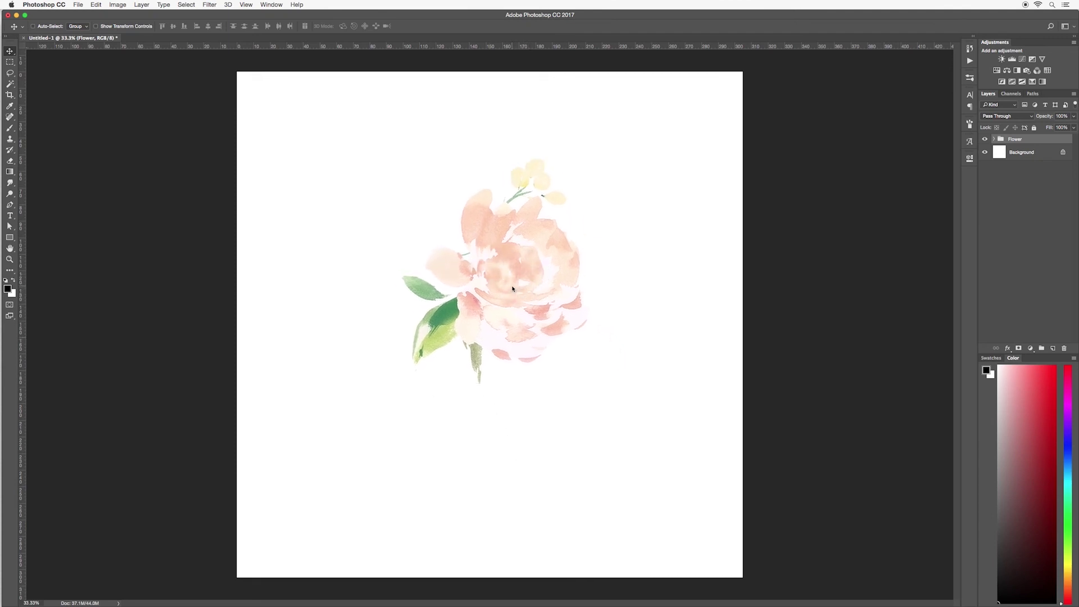
Ungroup the Flower group into separate Peach Flower, Cream Buds and Green Stalk layers.
{"action": "right_click", "coordinate": [1029, 141]}
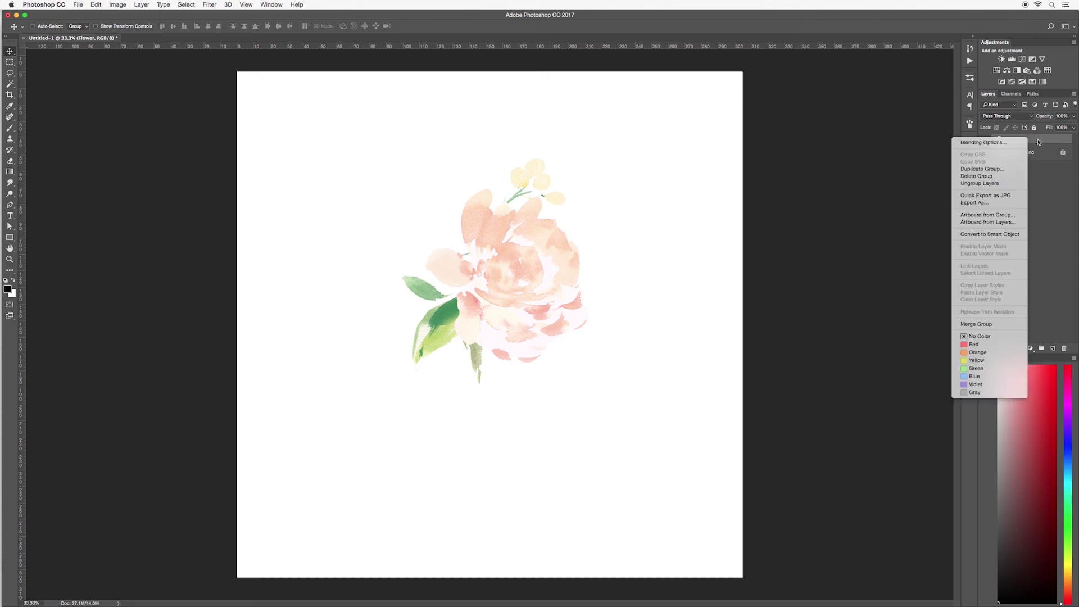
{"action": "left_click", "coordinate": [974, 183]}
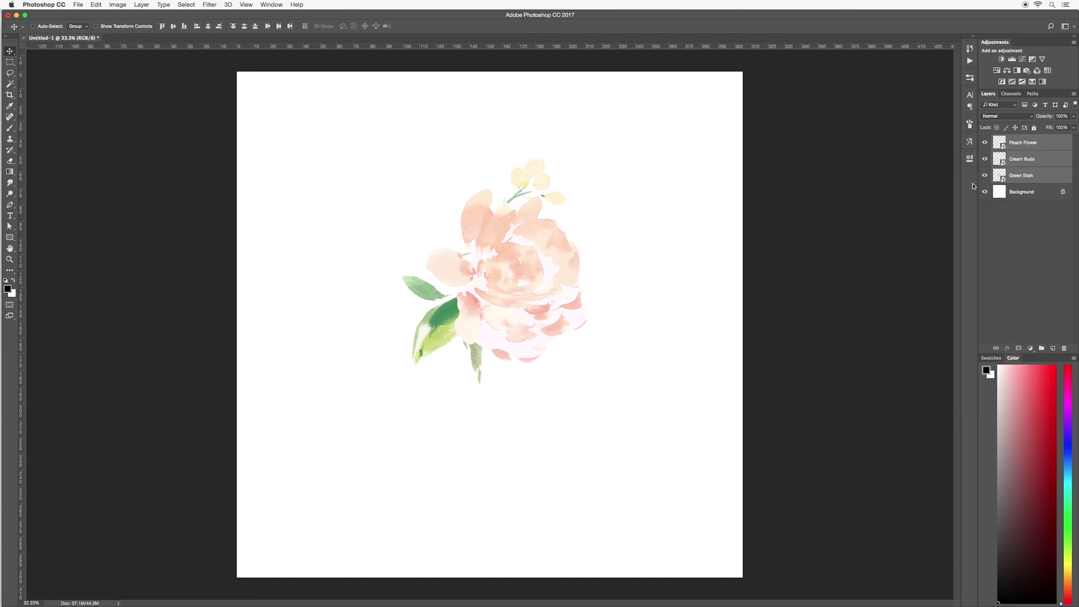
Merge Peach Flower, Cream Buds and Green Stalk into one Peach Flower layer and nudge it left.
{"action": "left_click", "coordinate": [1046, 142]}
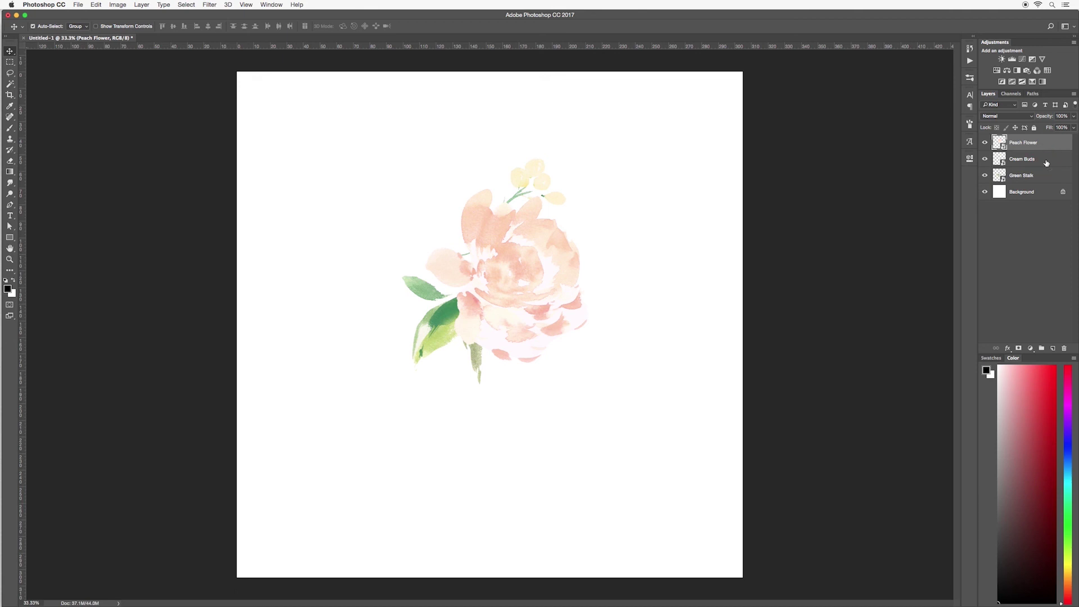
{"action": "left_click", "coordinate": [1045, 161], "text": "shift"}
{"action": "left_click", "coordinate": [1040, 180], "text": "shift"}
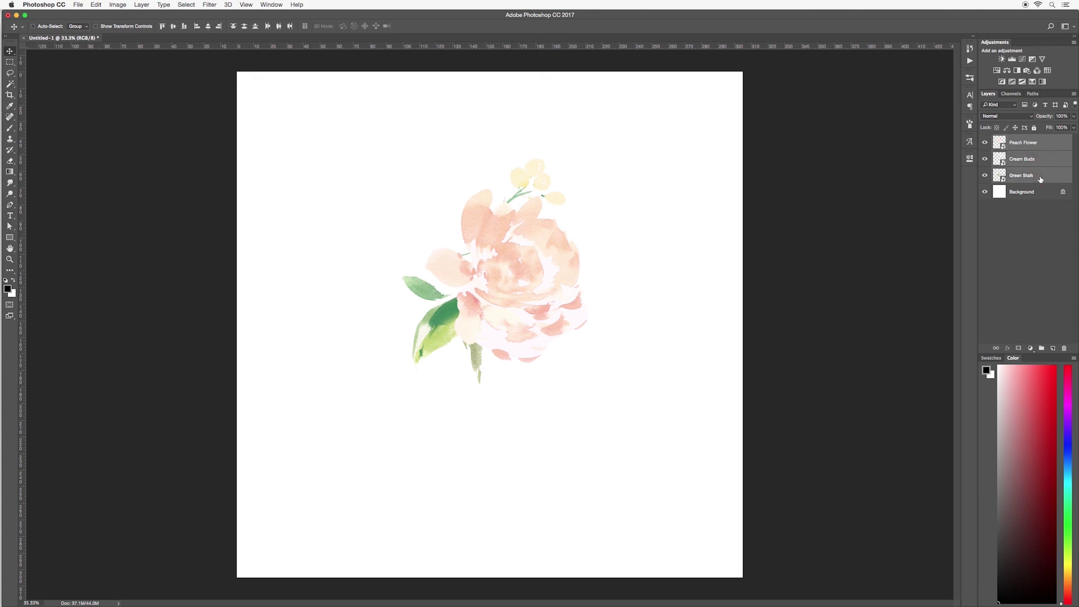
{"action": "right_click", "coordinate": [1049, 160]}
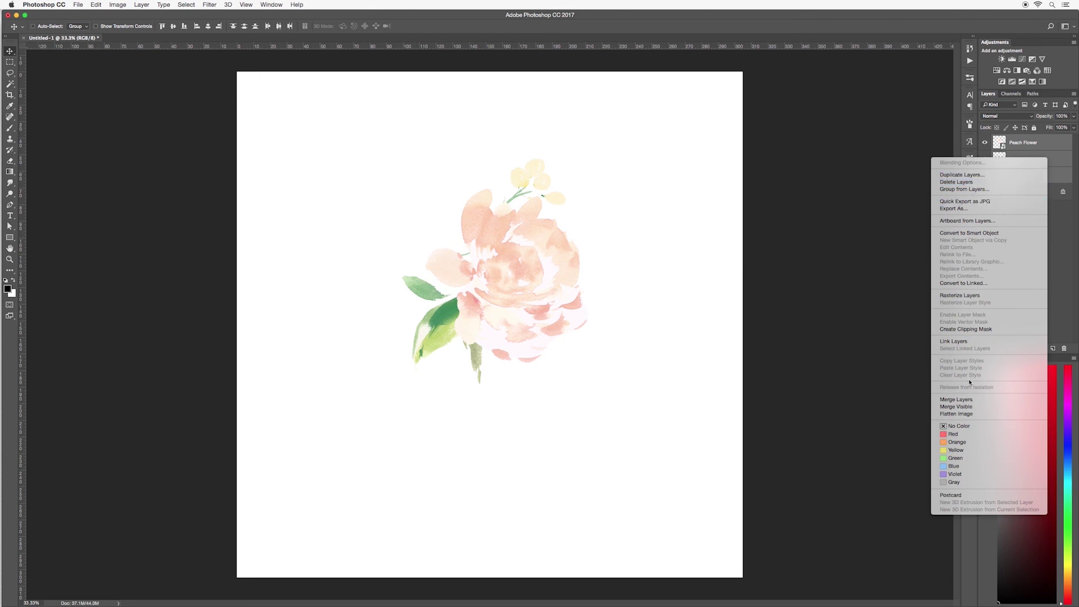
{"action": "left_click", "coordinate": [989, 400]}
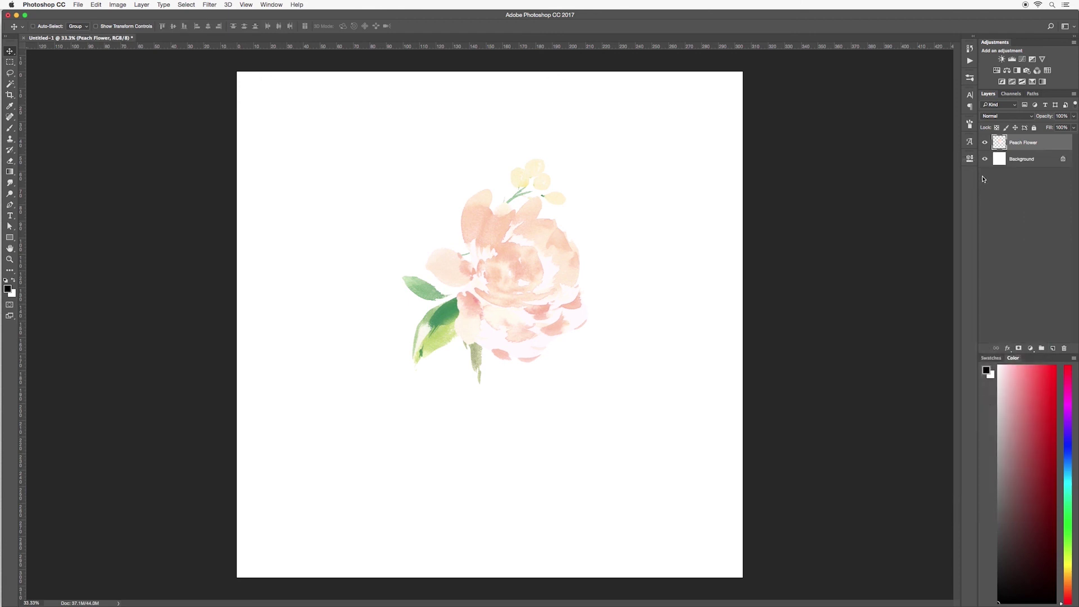
{"action": "left_click_drag", "start_coordinate": [513, 250], "coordinate": [495, 312]}
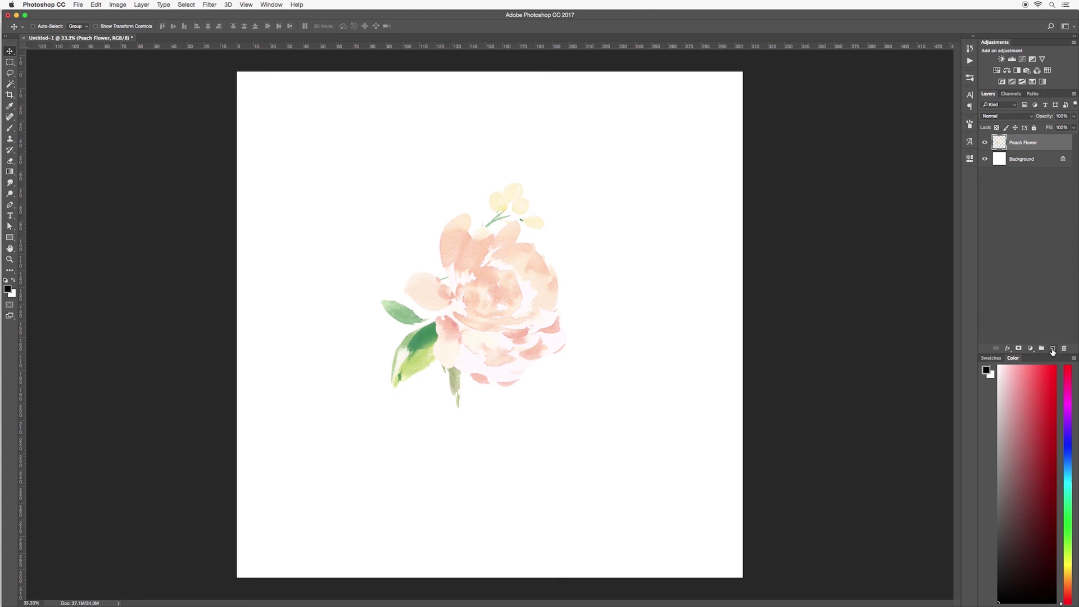
Create an empty Layer 1 above Peach Flower and leave Layer 1 as the active layer.
{"action": "left_click", "coordinate": [1052, 349]}
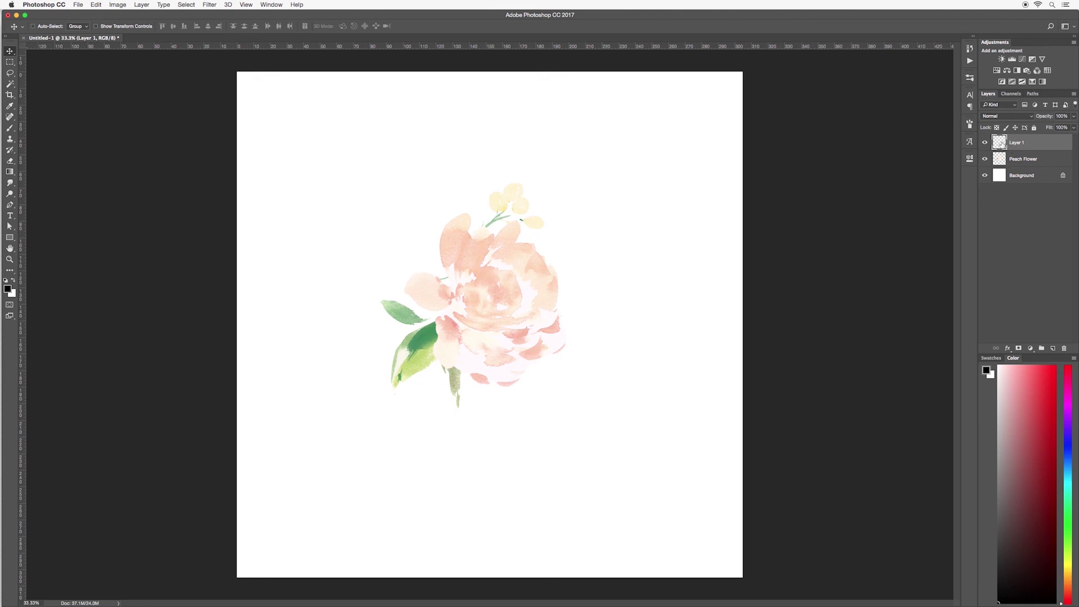
{"action": "left_click", "coordinate": [1033, 160]}
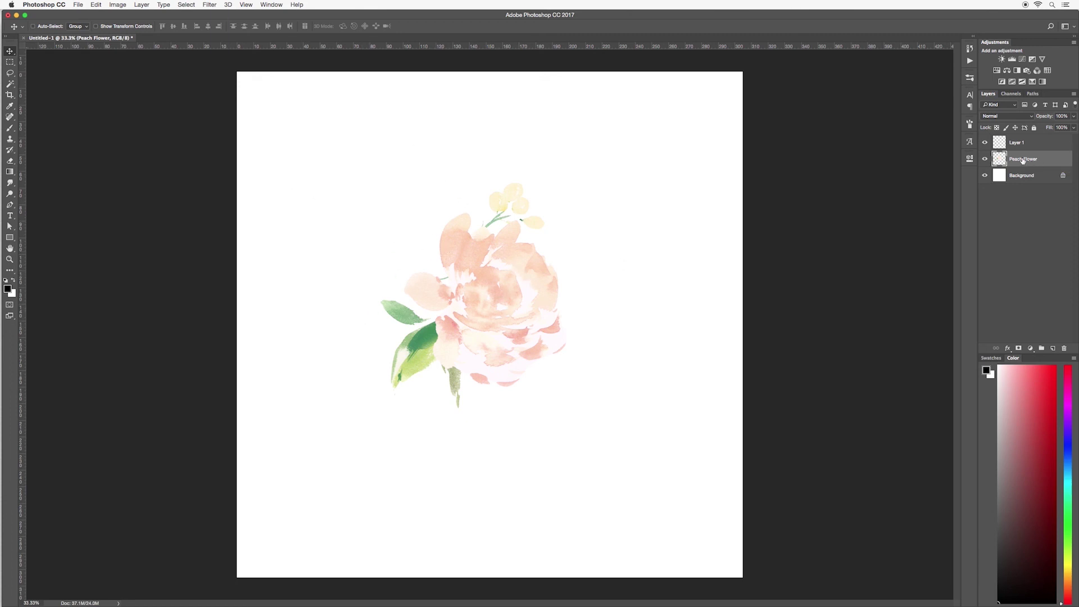
{"action": "left_click", "coordinate": [1034, 143]}
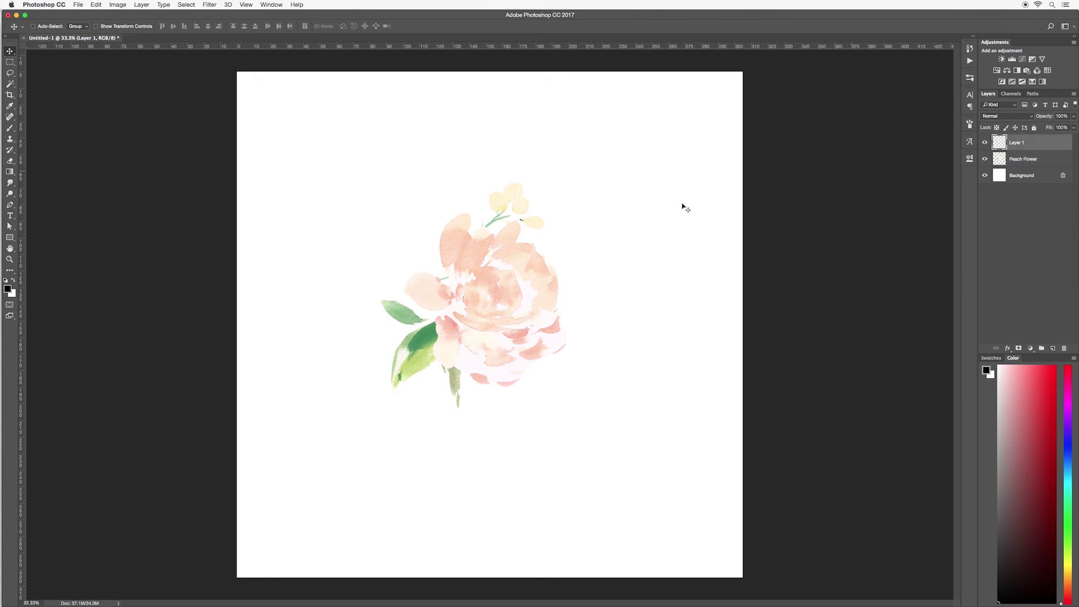